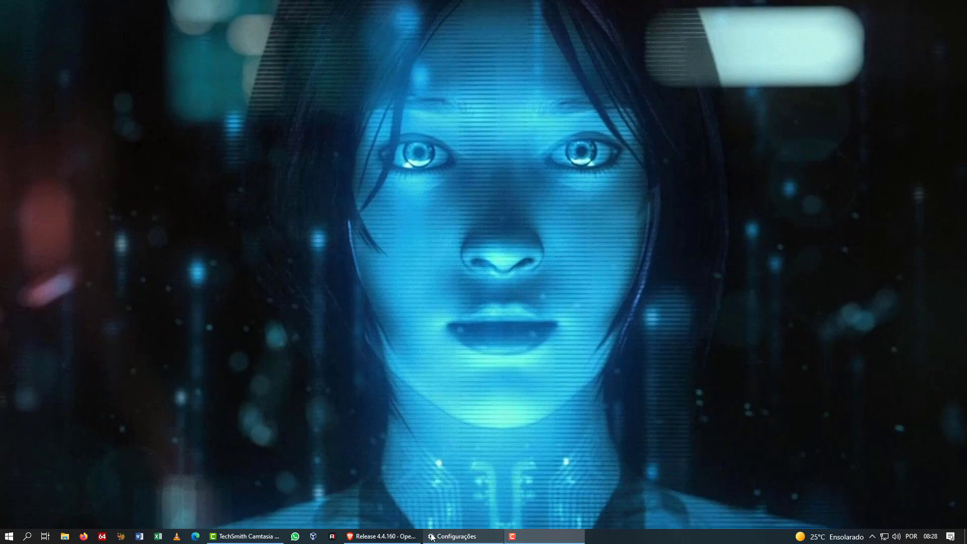
View the Open-Shell-Menu 4.4.160 release page and its address in the browser, and minimize the window.
{"action": "left_click", "coordinate": [397, 537]}
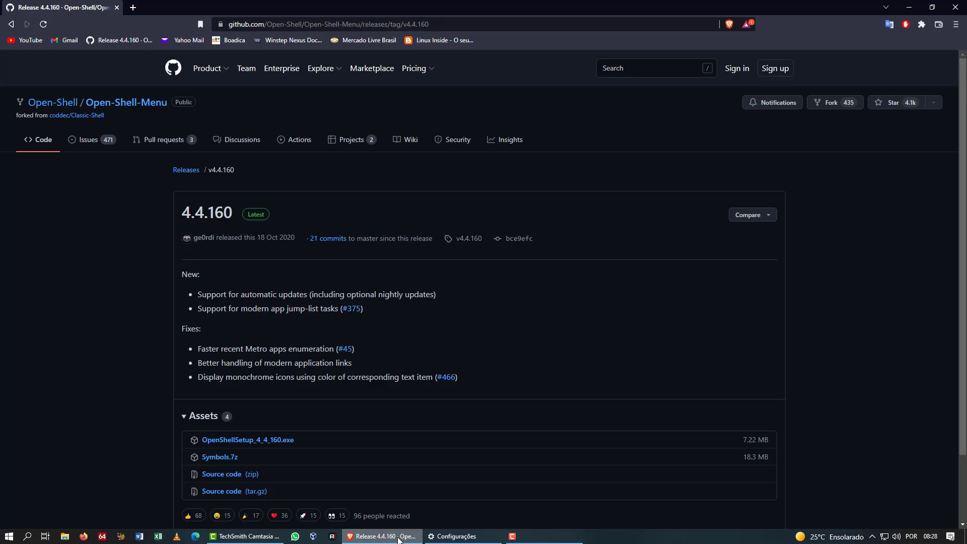
{"action": "left_click", "coordinate": [465, 23]}
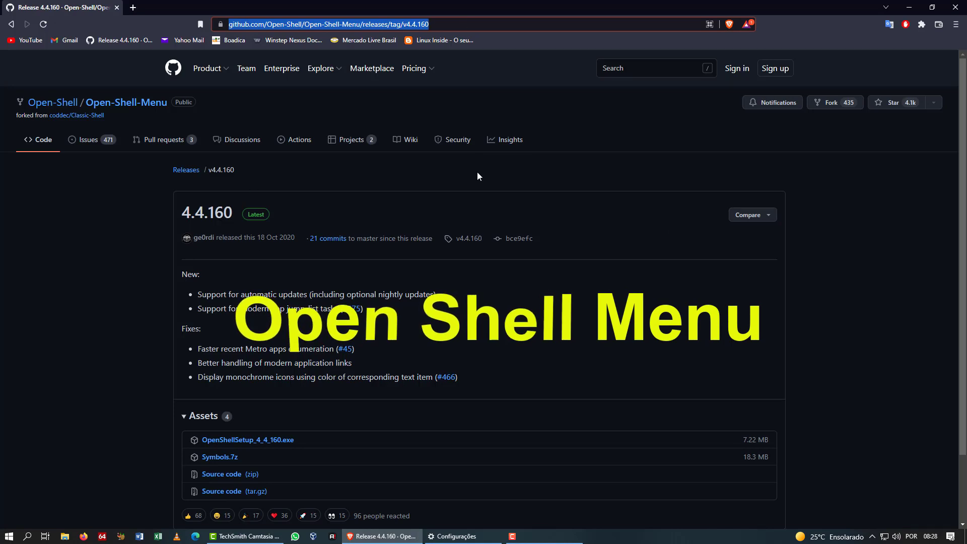
{"action": "left_click", "coordinate": [908, 8]}
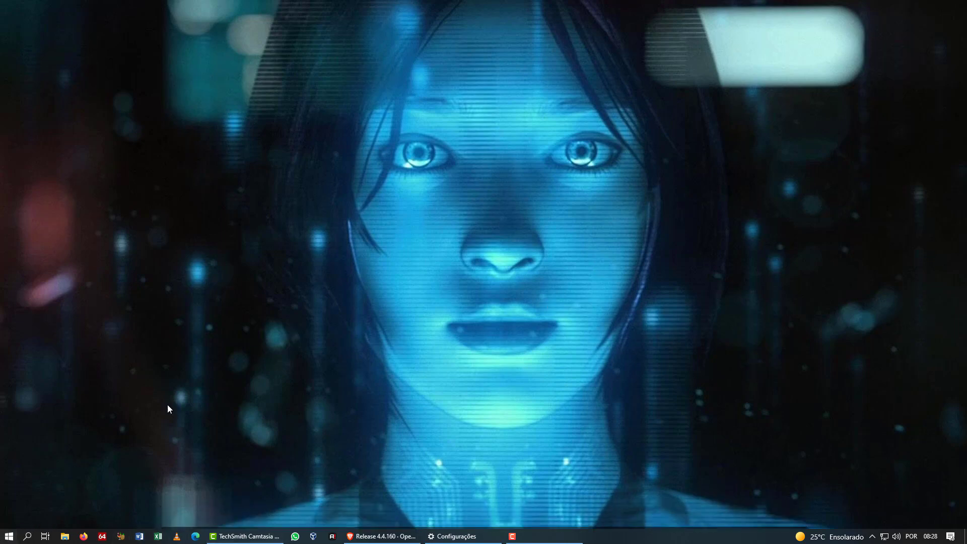
Look at the Open-Shell start menu and open the original Windows start menu from it for comparison.
{"action": "left_click", "coordinate": [9, 537]}
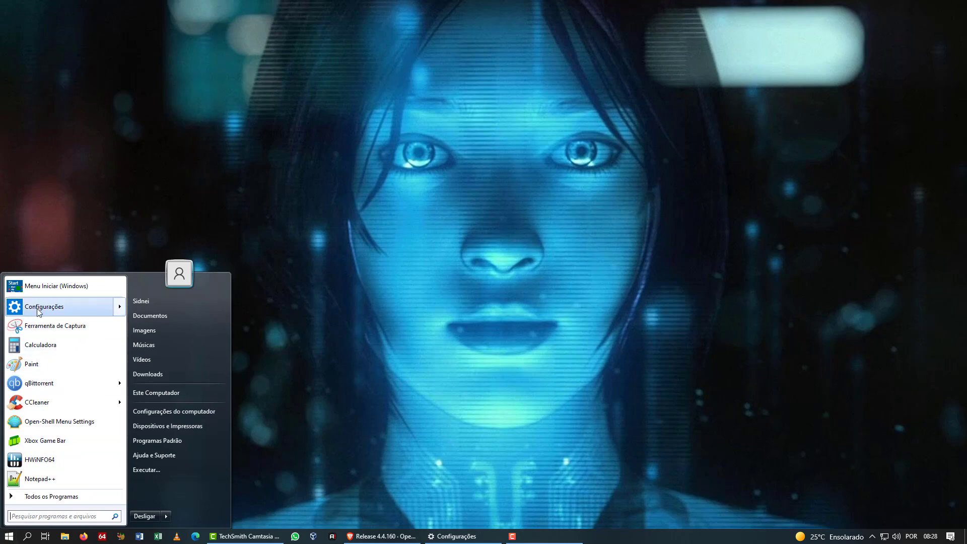
{"action": "left_click", "coordinate": [45, 286]}
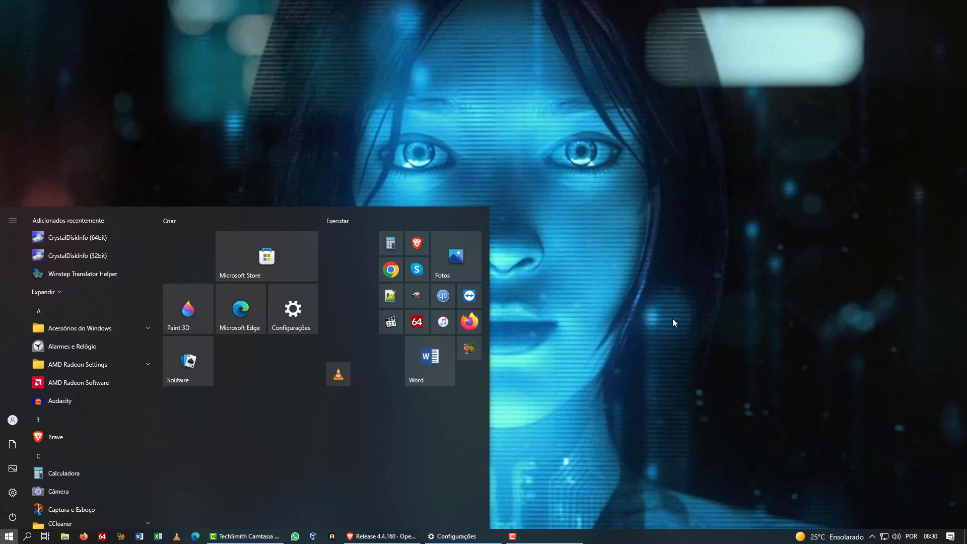
{"action": "left_click", "coordinate": [662, 353]}
Open the Open-Shell Menu Settings from the Open-Shell folder among all programs in the start menu.
{"action": "left_click", "coordinate": [9, 536]}
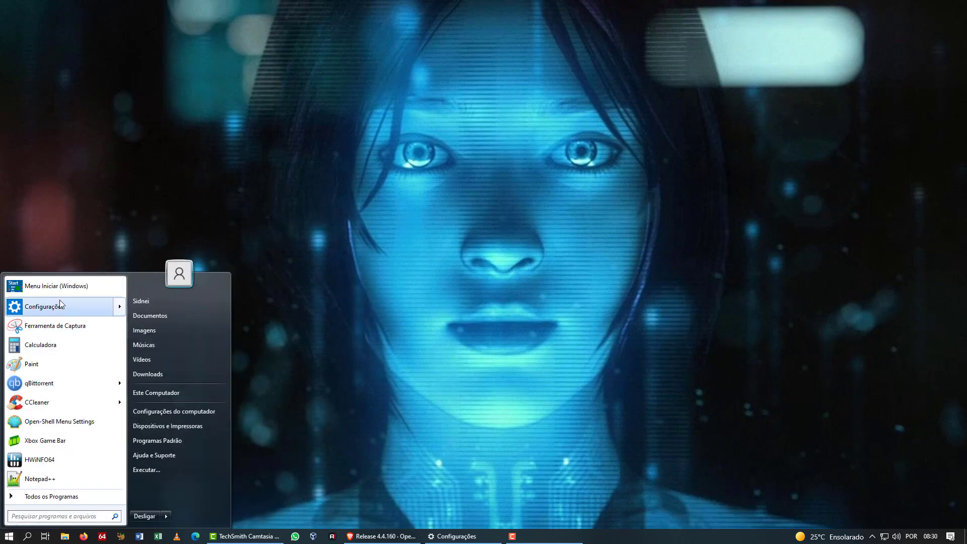
{"action": "left_click", "coordinate": [63, 497]}
{"action": "scroll", "coordinate": [53, 329], "scroll_direction": "down", "scroll_amount": 1}
{"action": "scroll", "coordinate": [53, 330], "scroll_direction": "up", "scroll_amount": 1}
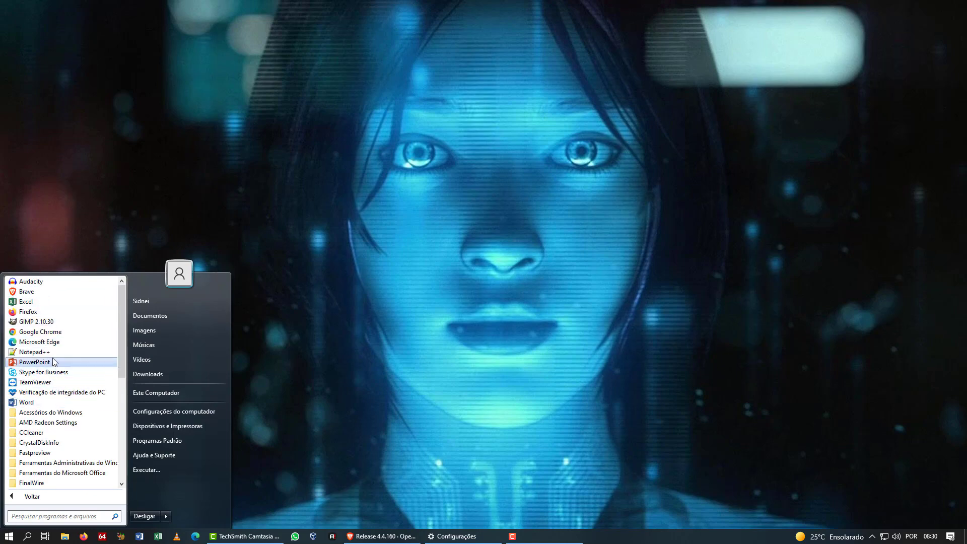
{"action": "scroll", "coordinate": [53, 359], "scroll_direction": "down", "scroll_amount": 3}
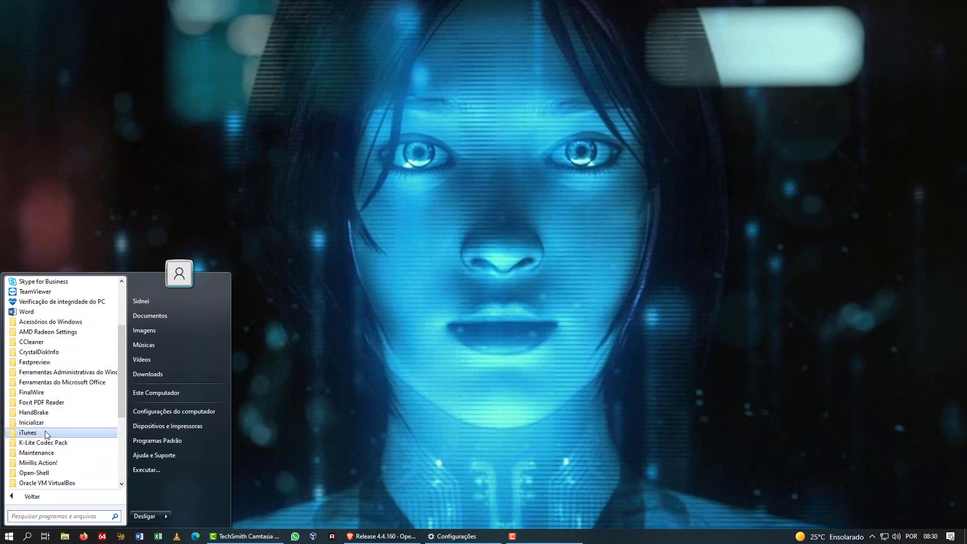
{"action": "scroll", "coordinate": [45, 434], "scroll_direction": "down", "scroll_amount": 5}
{"action": "scroll", "coordinate": [46, 434], "scroll_direction": "up", "scroll_amount": 3}
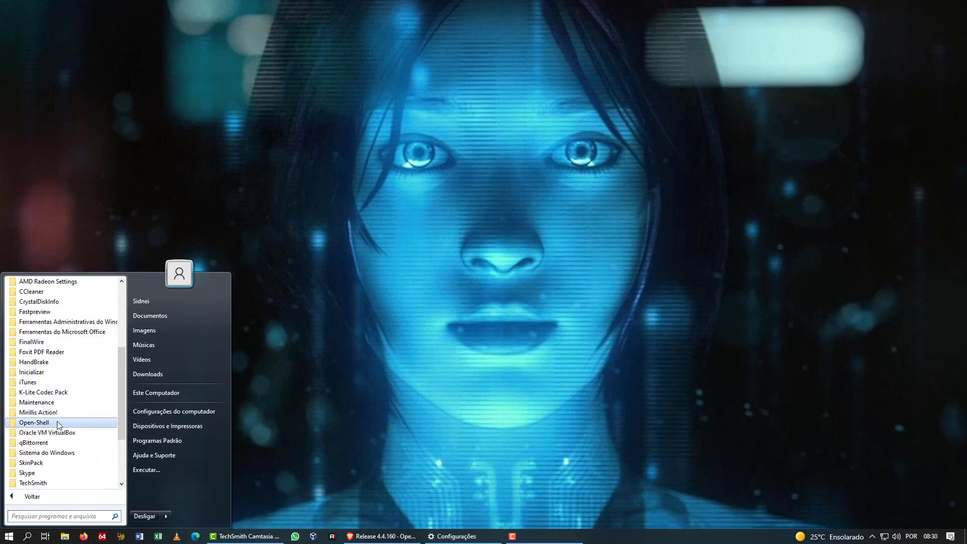
{"action": "left_click", "coordinate": [56, 421]}
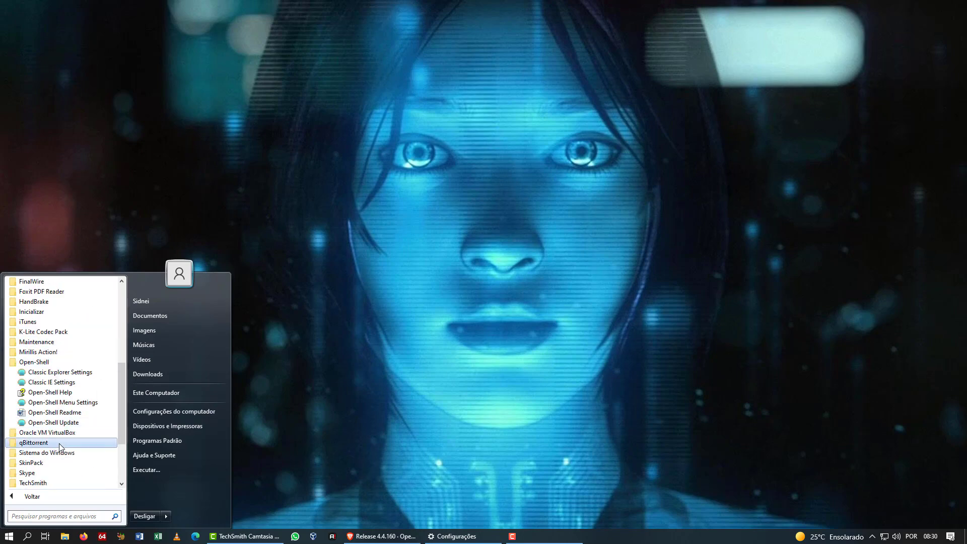
{"action": "left_click", "coordinate": [63, 402]}
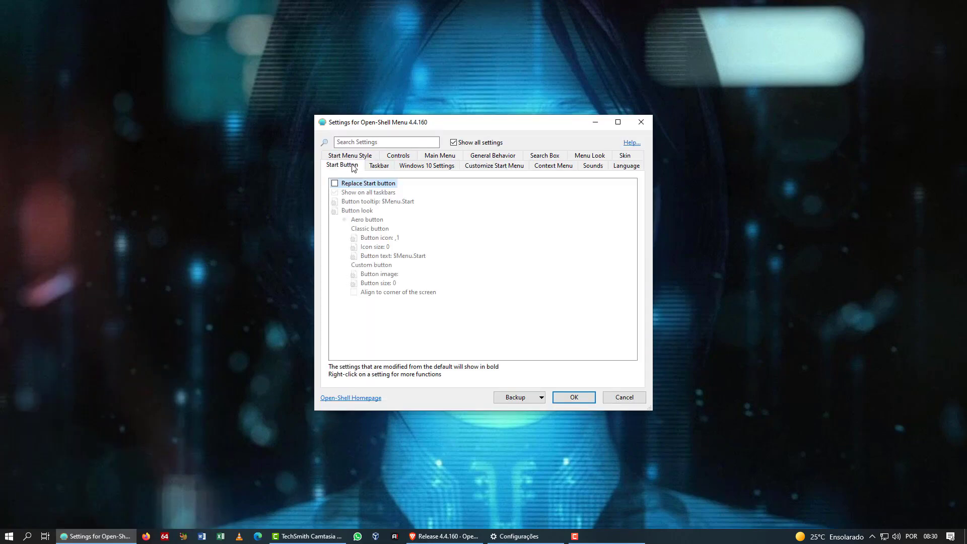
Set the start menu style to Classic style and apply the settings.
{"action": "left_click", "coordinate": [352, 158]}
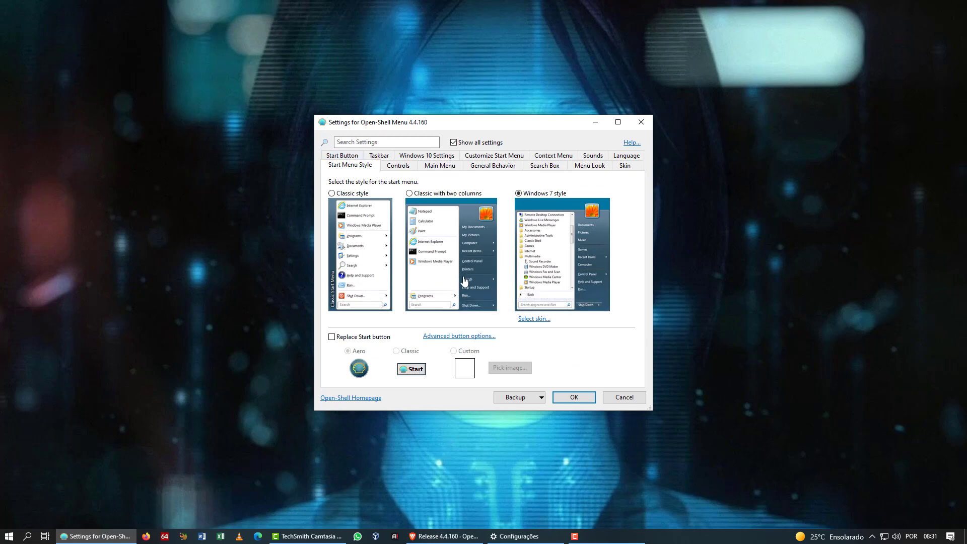
{"action": "left_click", "coordinate": [353, 261]}
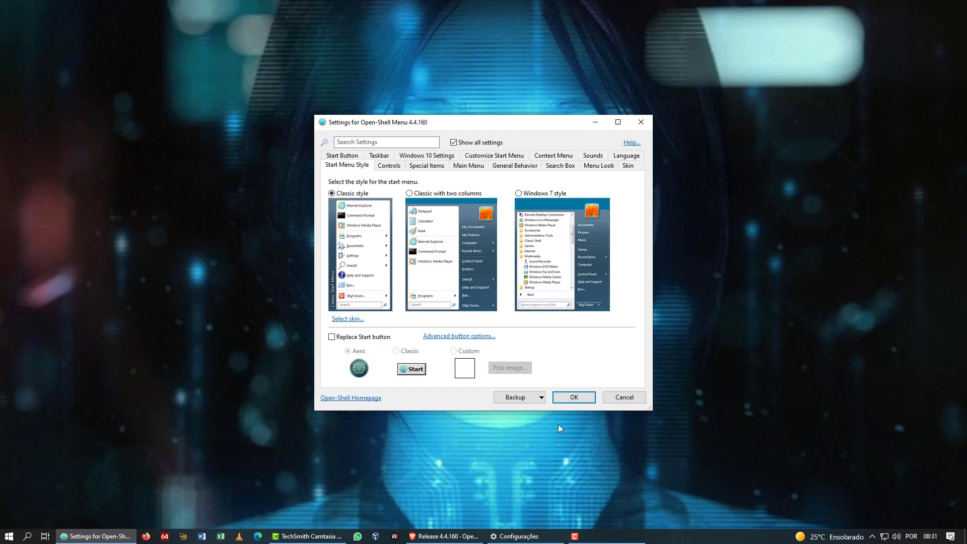
{"action": "left_click", "coordinate": [566, 397]}
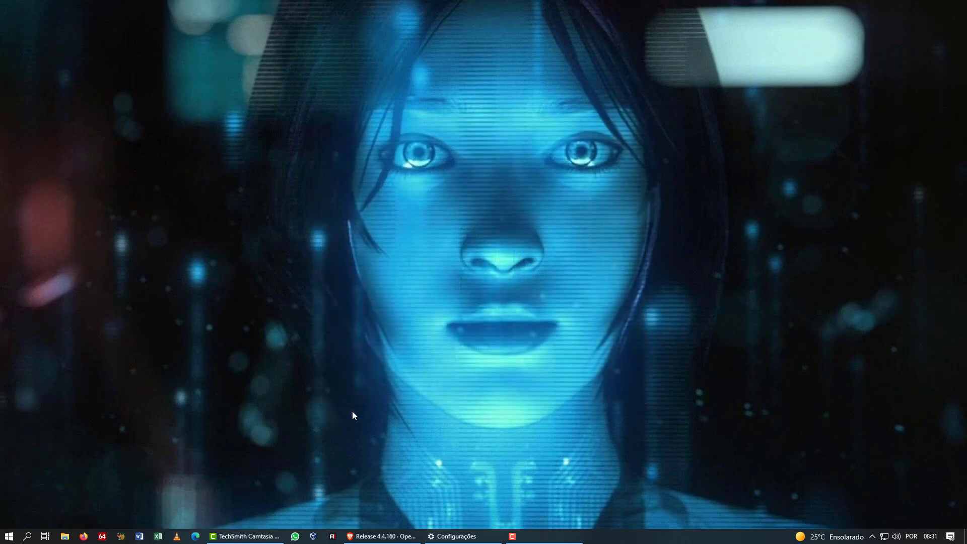
Create a desktop shortcut for Open-Shell Menu Settings from the Open-Shell program folder in the start menu.
{"action": "left_click", "coordinate": [11, 535]}
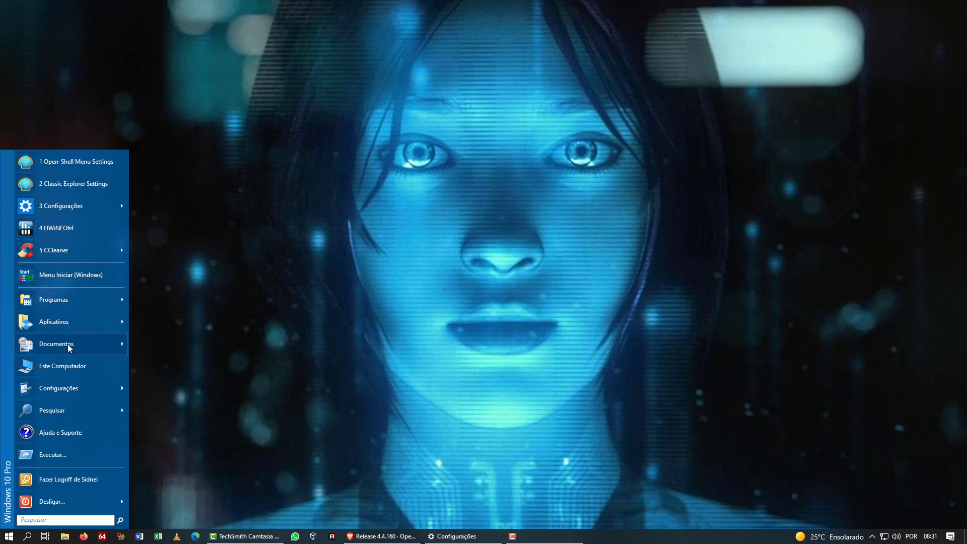
{"action": "mouse_move", "coordinate": [64, 301]}
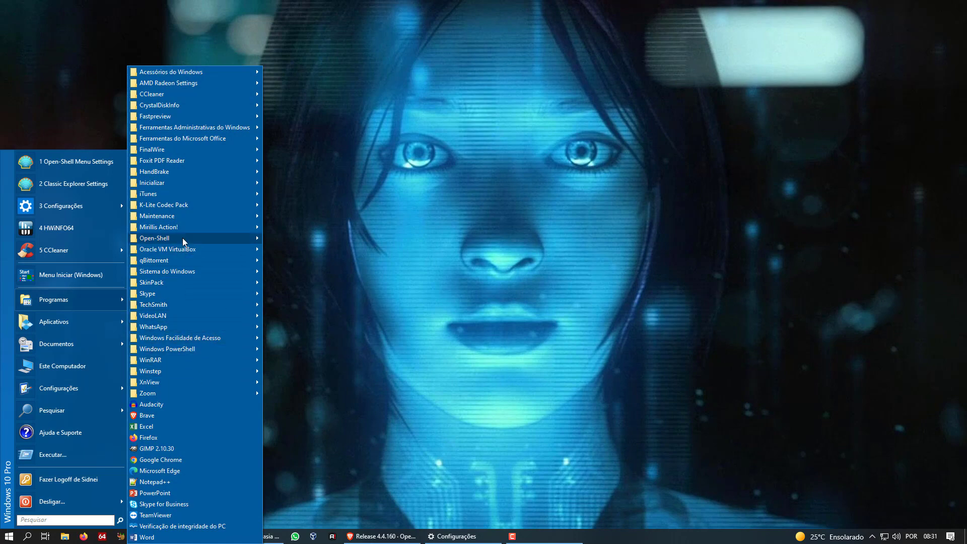
{"action": "mouse_move", "coordinate": [182, 237]}
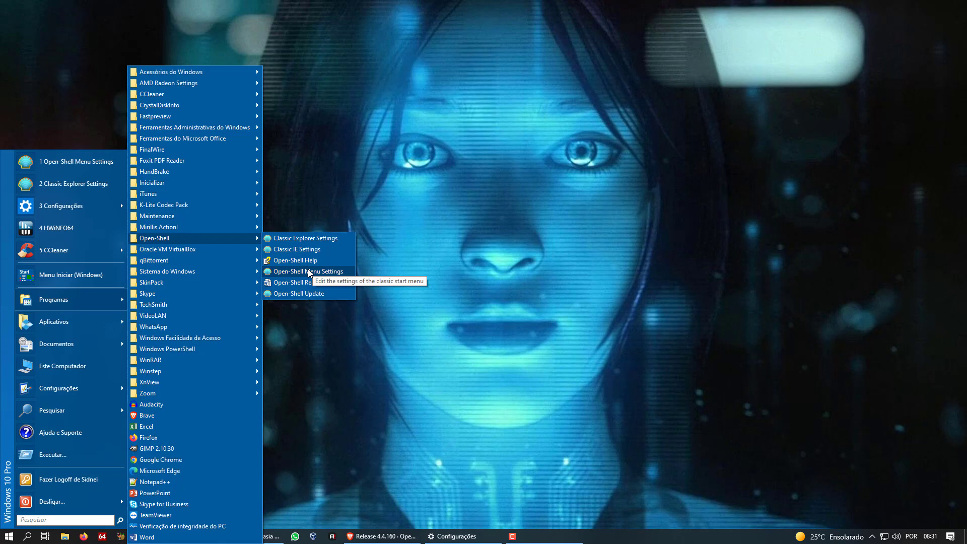
{"action": "right_click", "coordinate": [309, 272]}
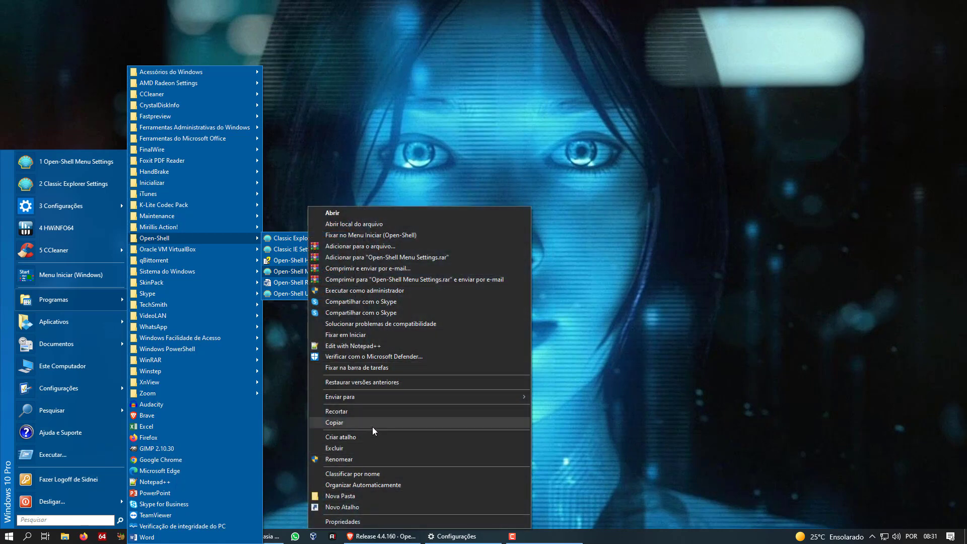
{"action": "left_click", "coordinate": [366, 438]}
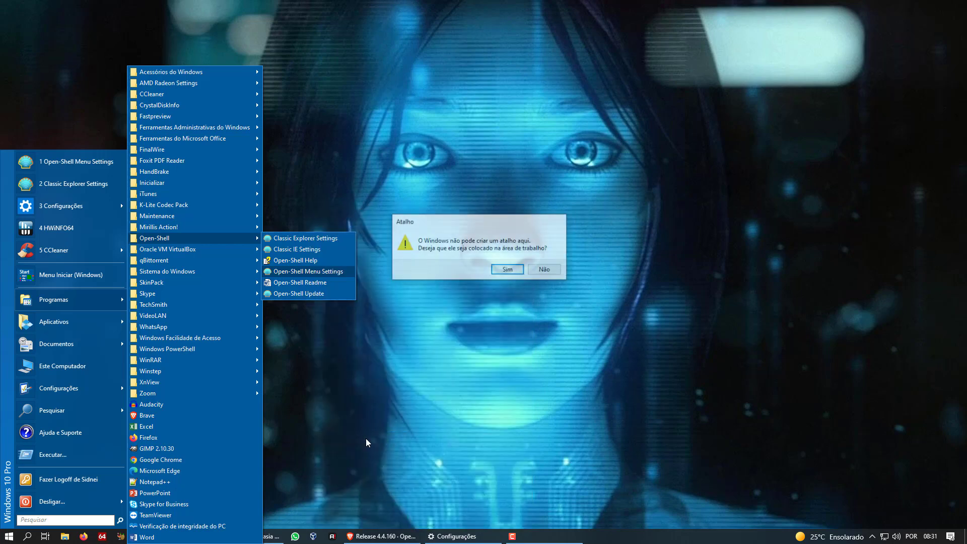
{"action": "left_click", "coordinate": [495, 271]}
{"action": "left_click", "coordinate": [485, 309]}
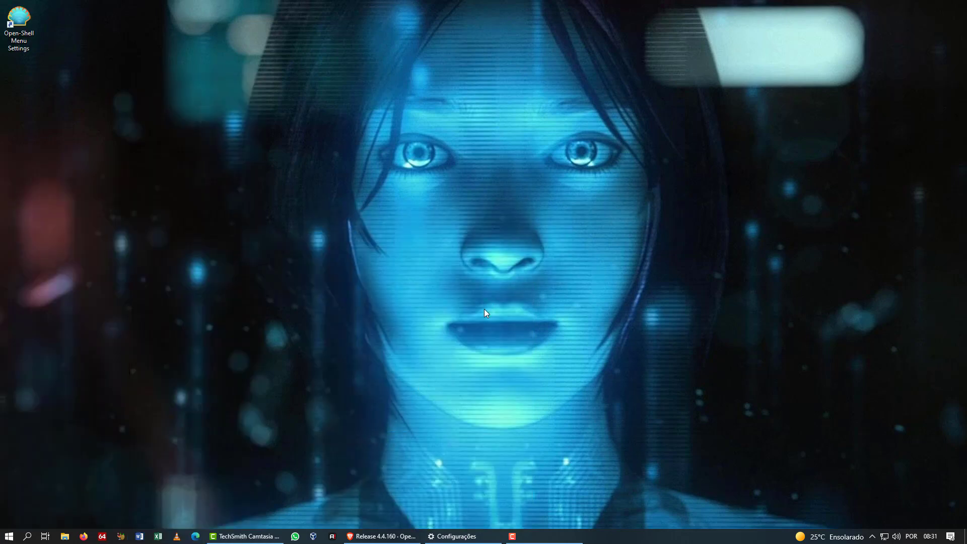
Open the settings from the desktop shortcut, apply the Classic with two columns style, and check the start menu.
{"action": "left_click", "coordinate": [19, 28]}
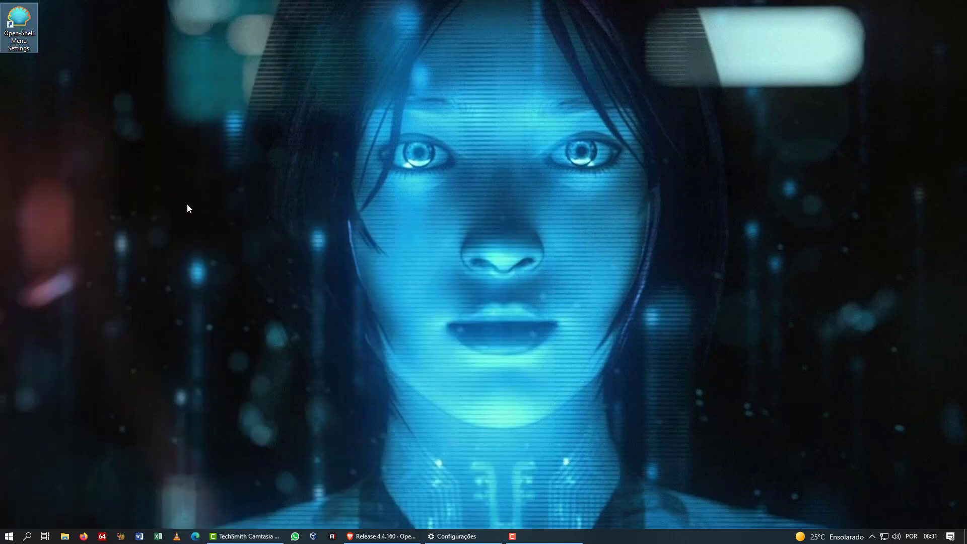
{"action": "key", "text": "Return"}
{"action": "left_click", "coordinate": [439, 300]}
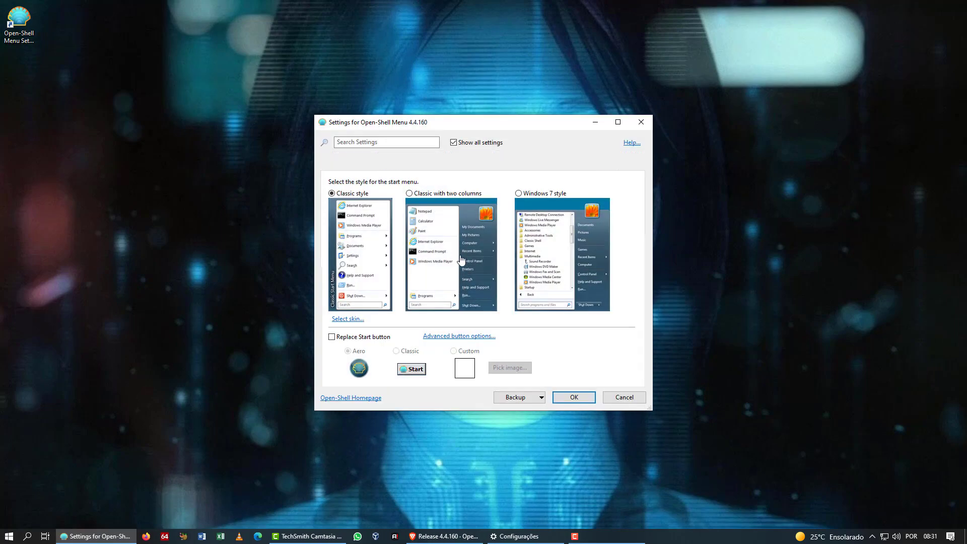
{"action": "left_click", "coordinate": [572, 398]}
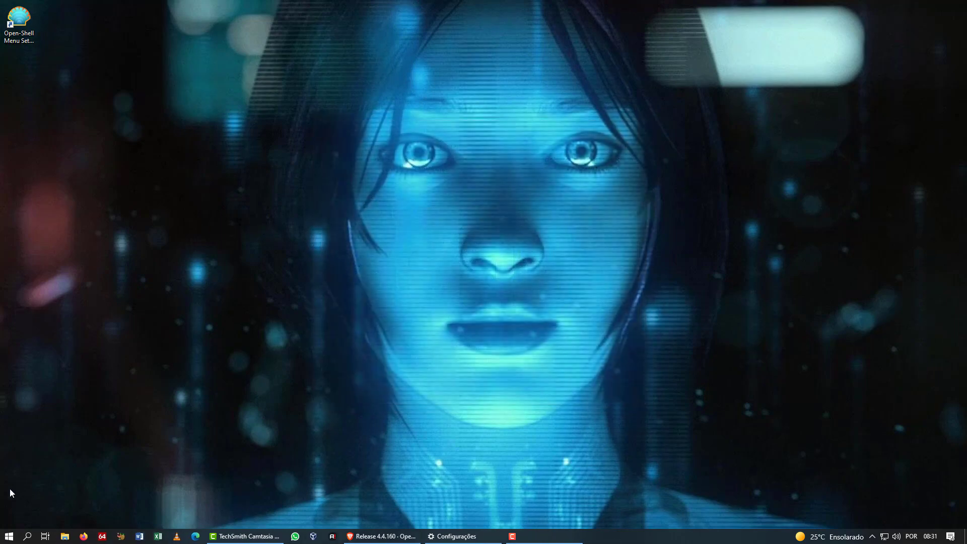
{"action": "left_click", "coordinate": [8, 537]}
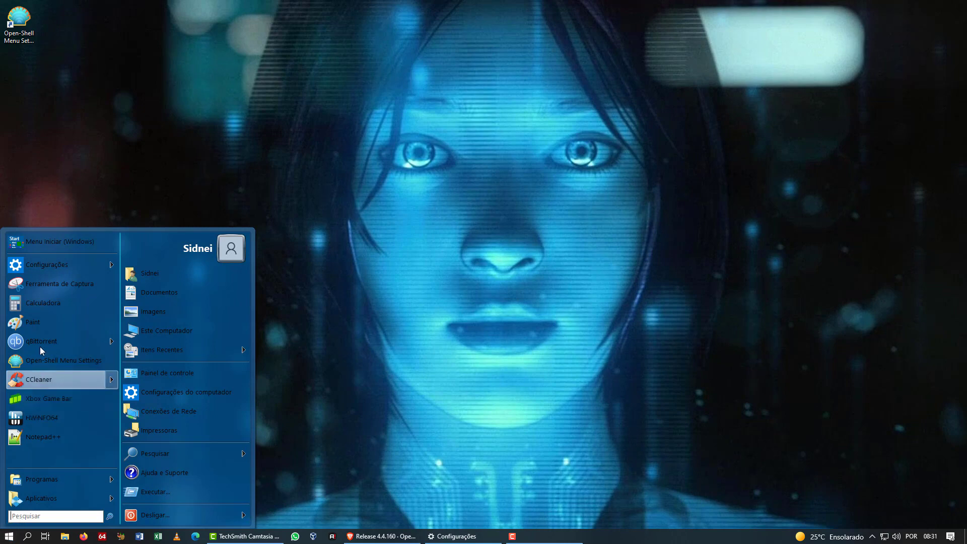
{"action": "left_click", "coordinate": [366, 373]}
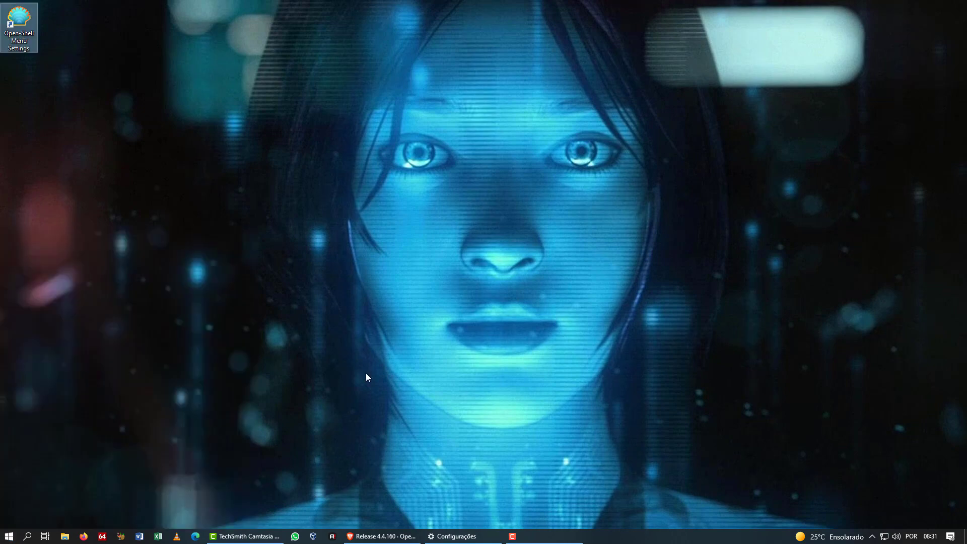
Reopen the settings, apply the Windows 7 style with the Windows 8 skin, and check the start menu.
{"action": "left_click", "coordinate": [16, 30]}
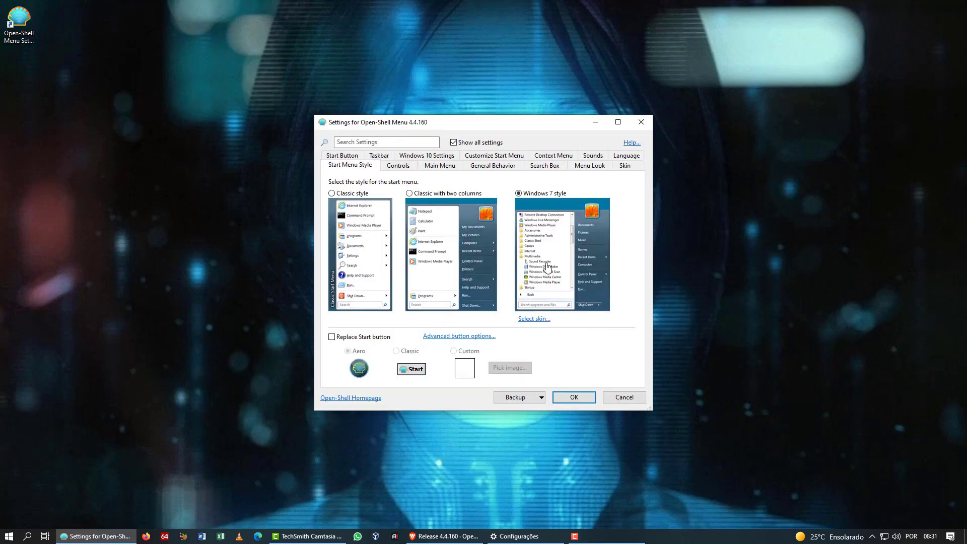
{"action": "left_click", "coordinate": [539, 323]}
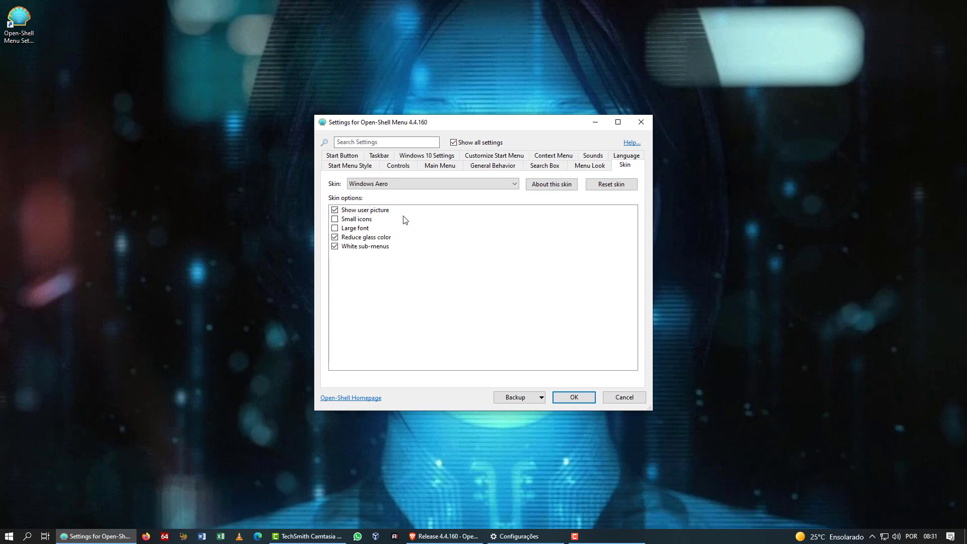
{"action": "left_click", "coordinate": [432, 186]}
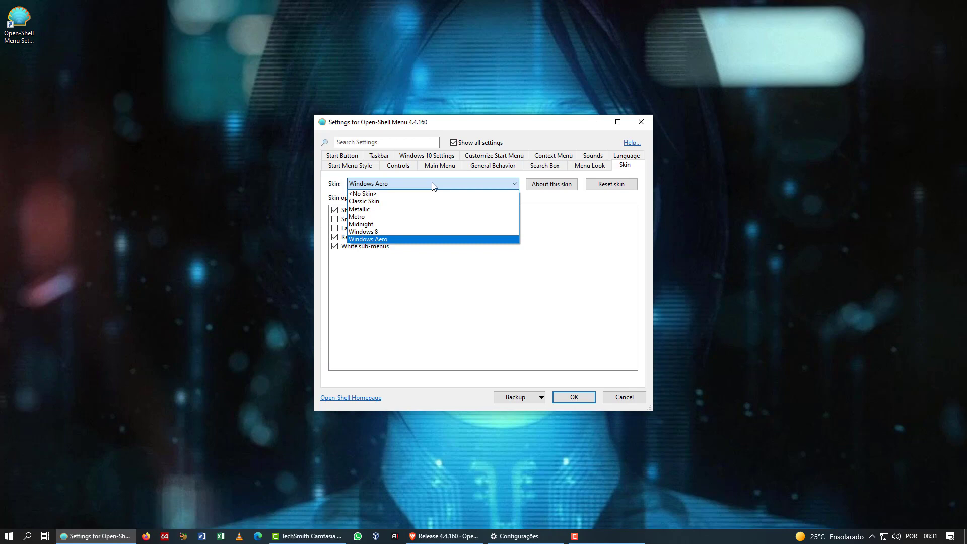
{"action": "left_click", "coordinate": [396, 235]}
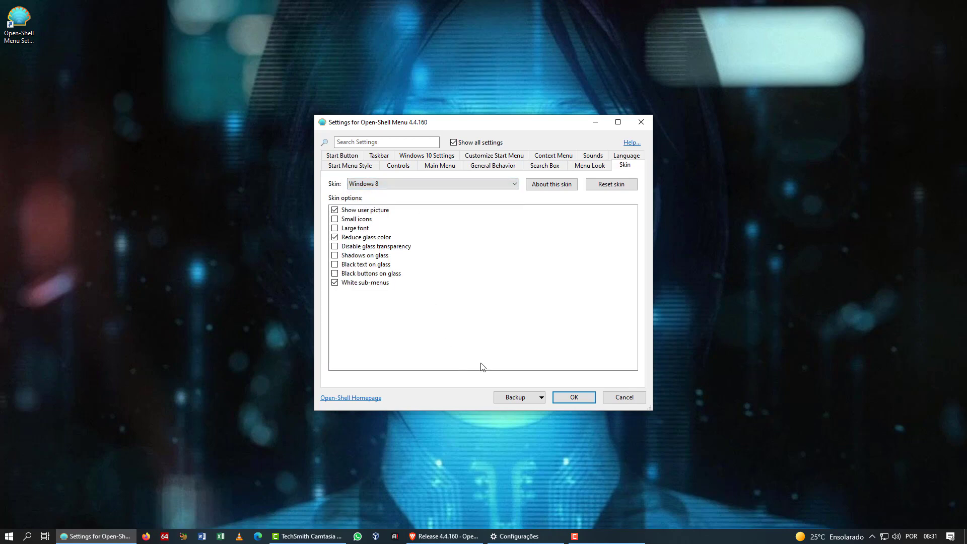
{"action": "left_click", "coordinate": [567, 398]}
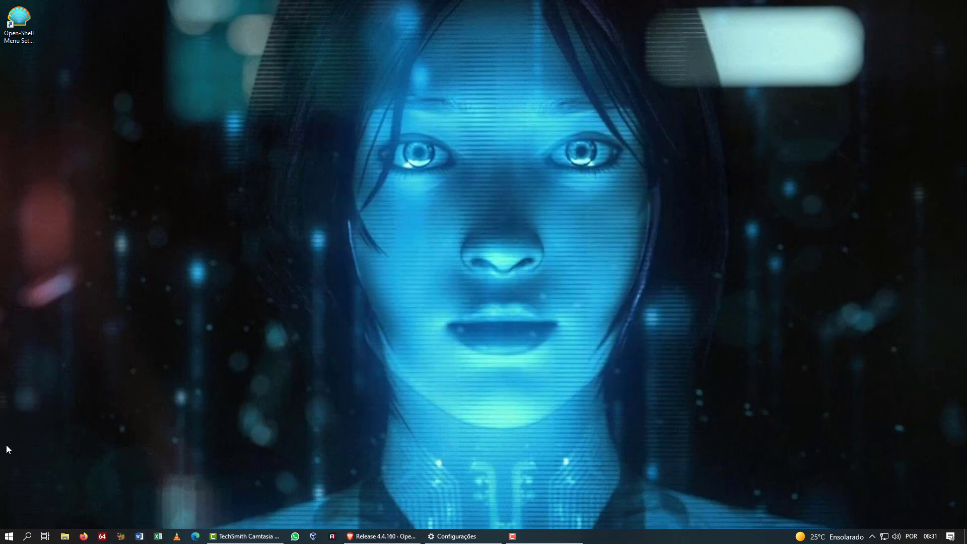
{"action": "left_click", "coordinate": [8, 537]}
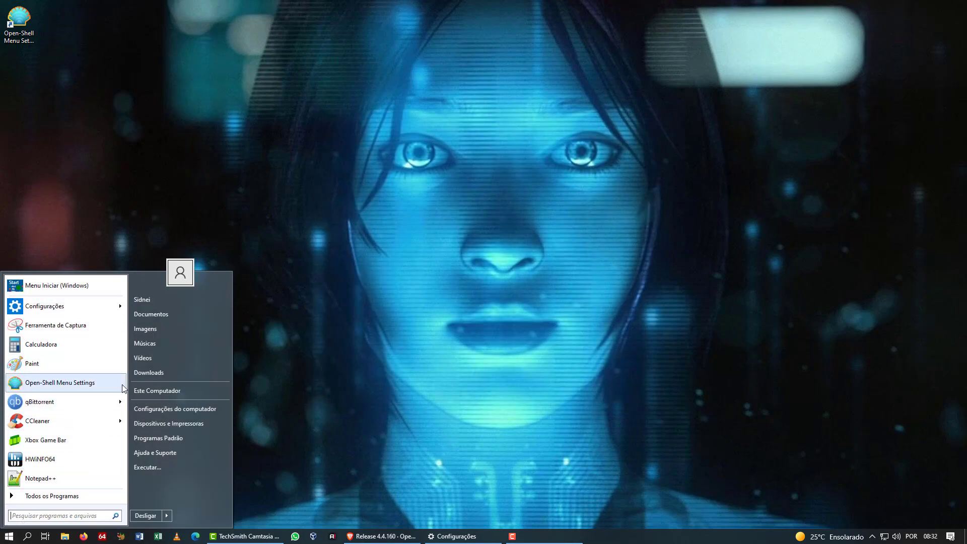
{"action": "left_click", "coordinate": [336, 323]}
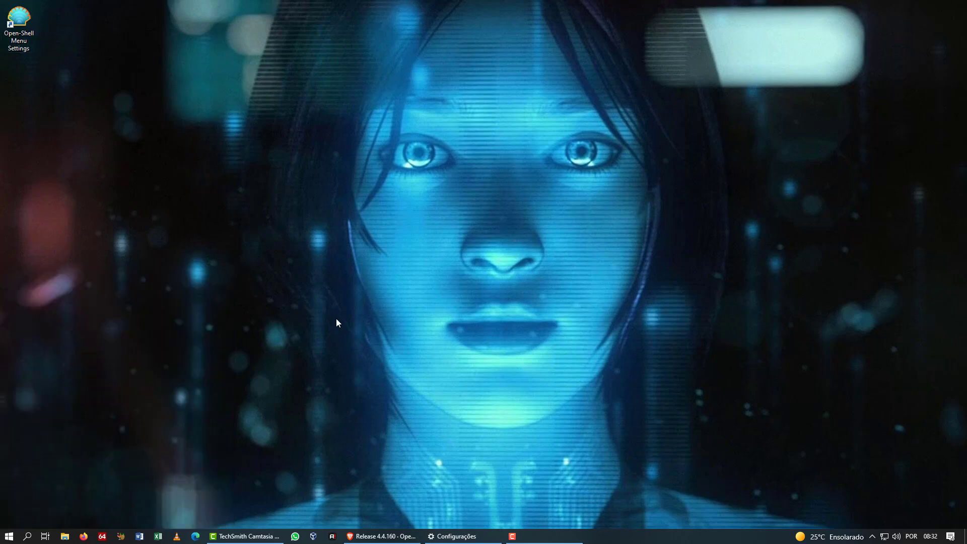
Open the settings from the desktop shortcut, apply the Windows Aero skin, and return to the desktop.
{"action": "double_click", "coordinate": [6, 36]}
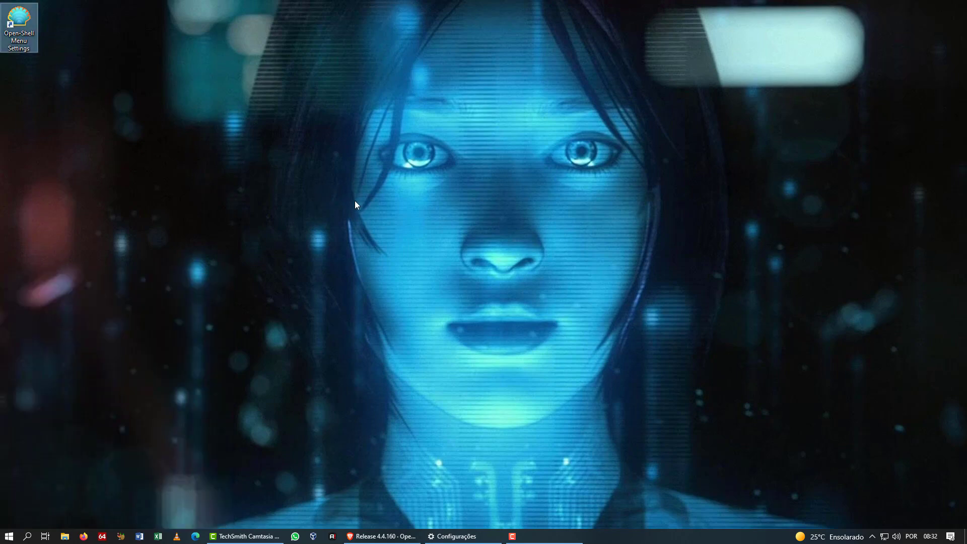
{"action": "left_click", "coordinate": [407, 185]}
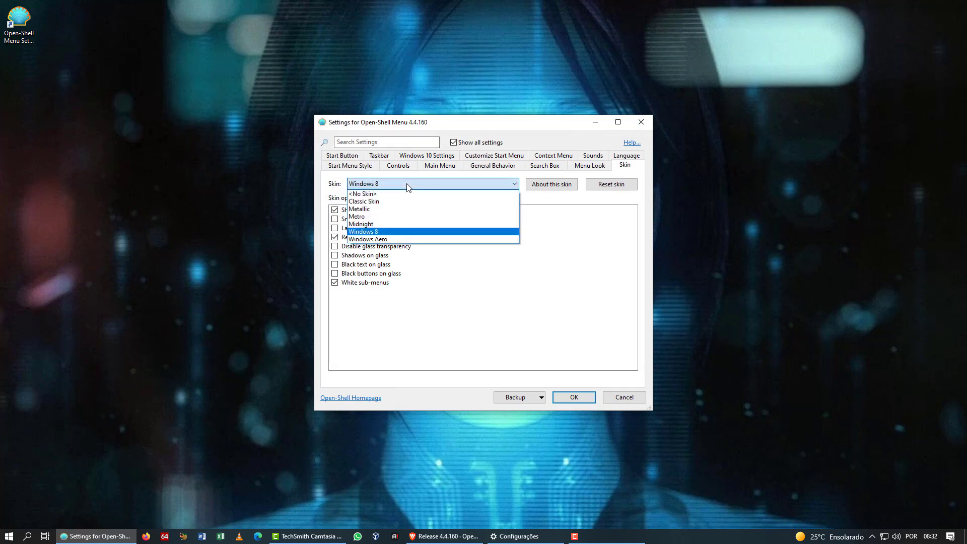
{"action": "left_click", "coordinate": [422, 239]}
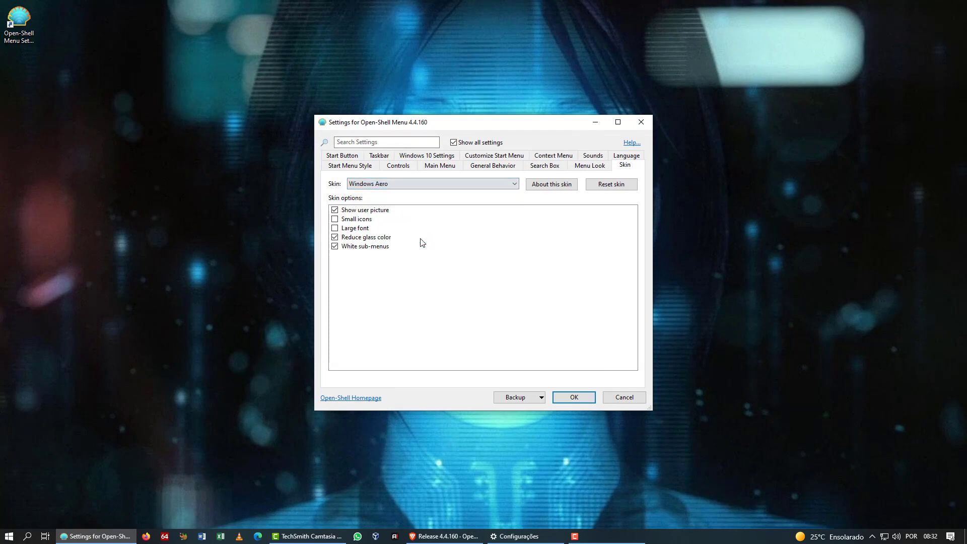
{"action": "left_click", "coordinate": [577, 398]}
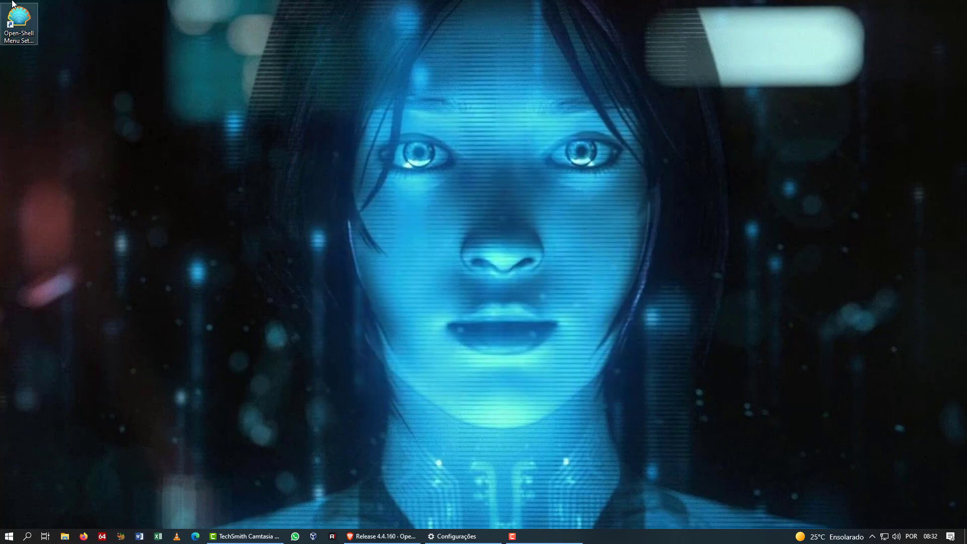
{"action": "mouse_move", "coordinate": [19, 5]}
{"action": "left_click", "coordinate": [497, 435]}
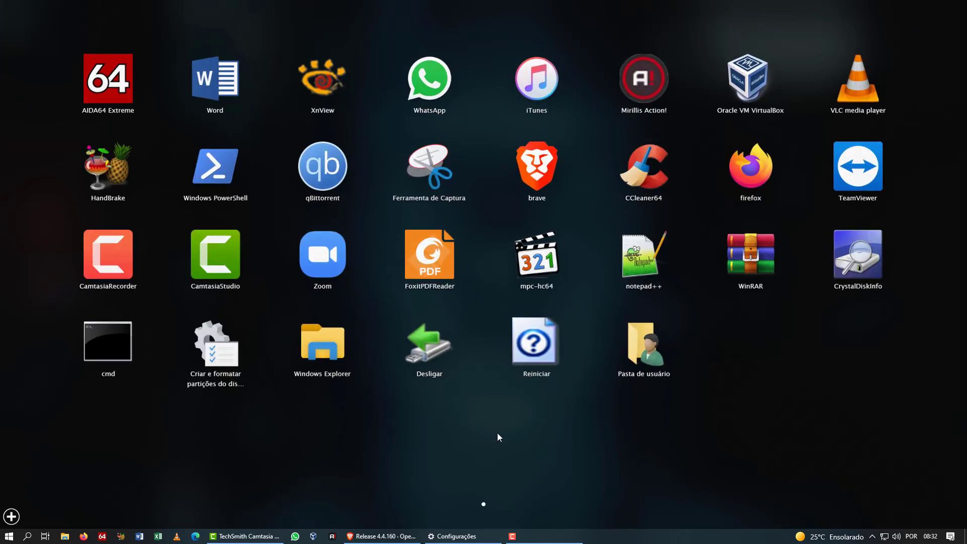
Reopen the settings and review the Start Menu Style, Controls, Main Menu and General Behavior options.
{"action": "double_click", "coordinate": [23, 40]}
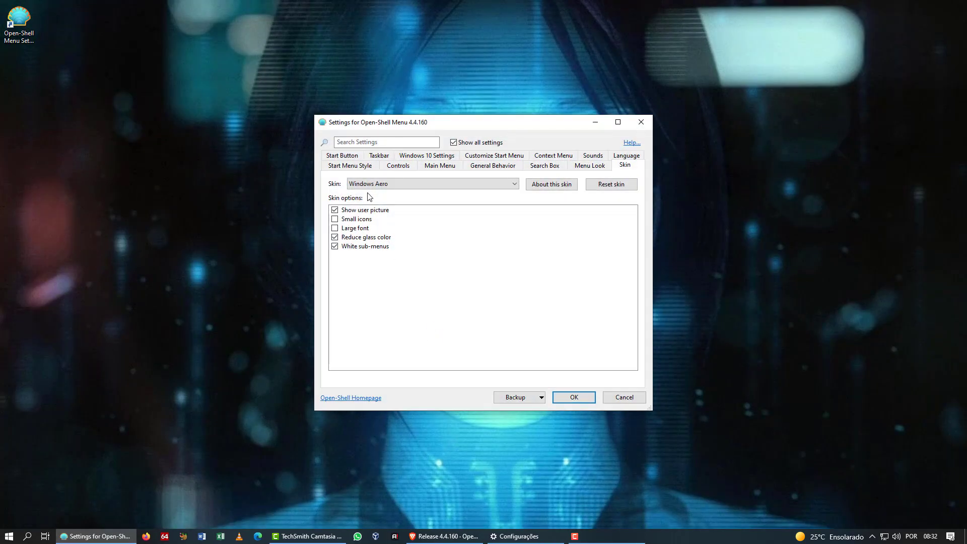
{"action": "left_click", "coordinate": [356, 169]}
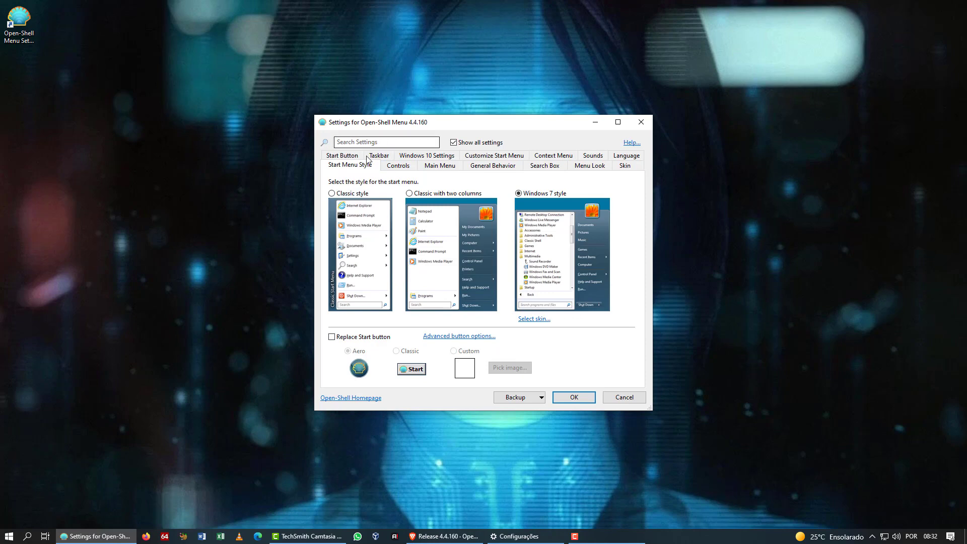
{"action": "left_click", "coordinate": [397, 166]}
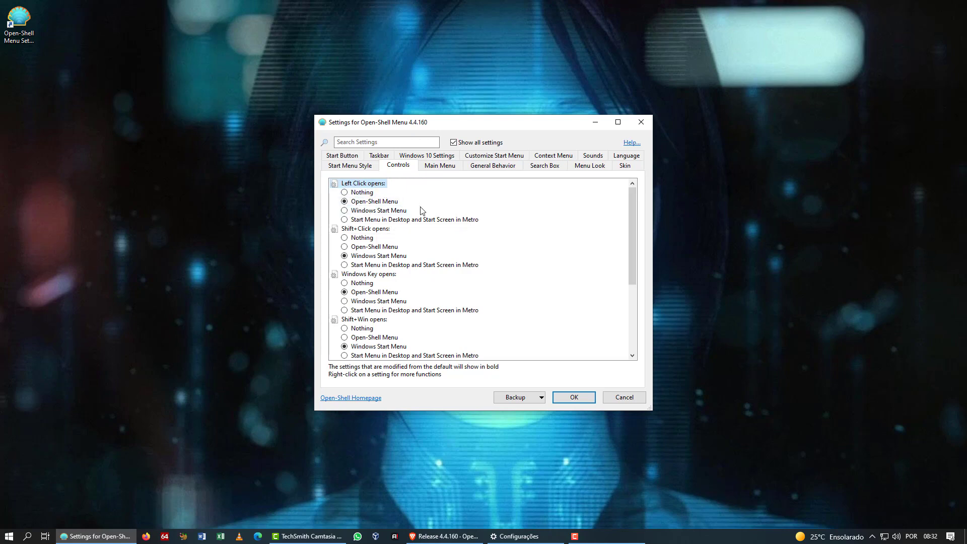
{"action": "left_click", "coordinate": [439, 166]}
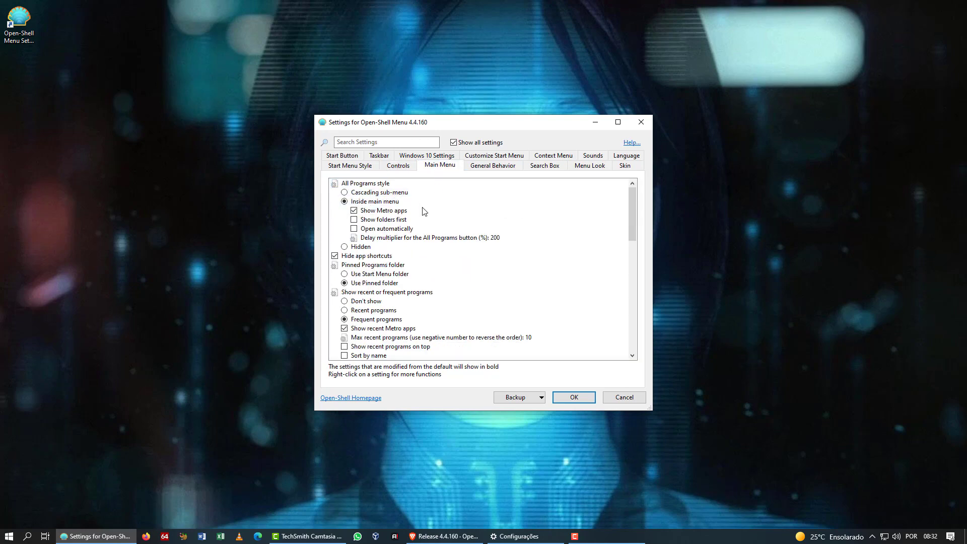
{"action": "left_click", "coordinate": [491, 166]}
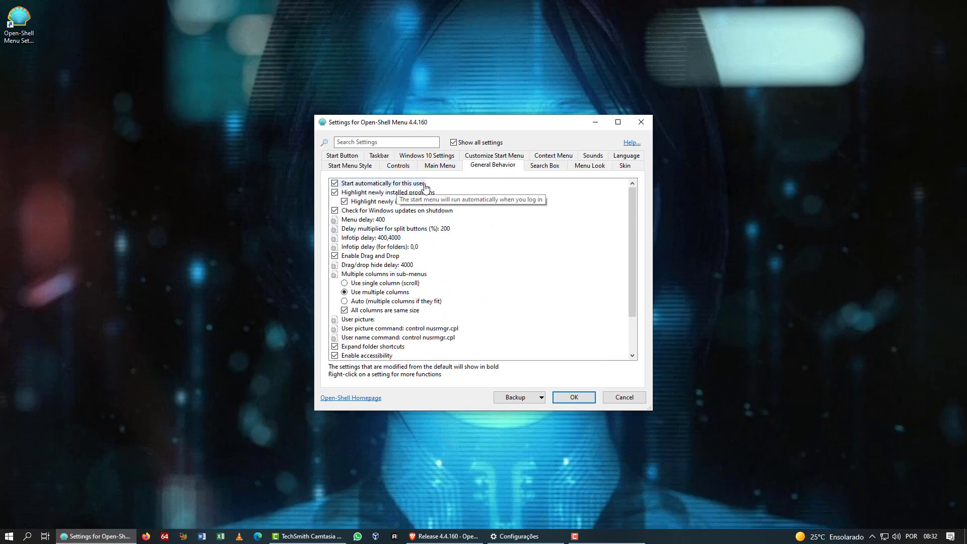
{"action": "left_click", "coordinate": [356, 192]}
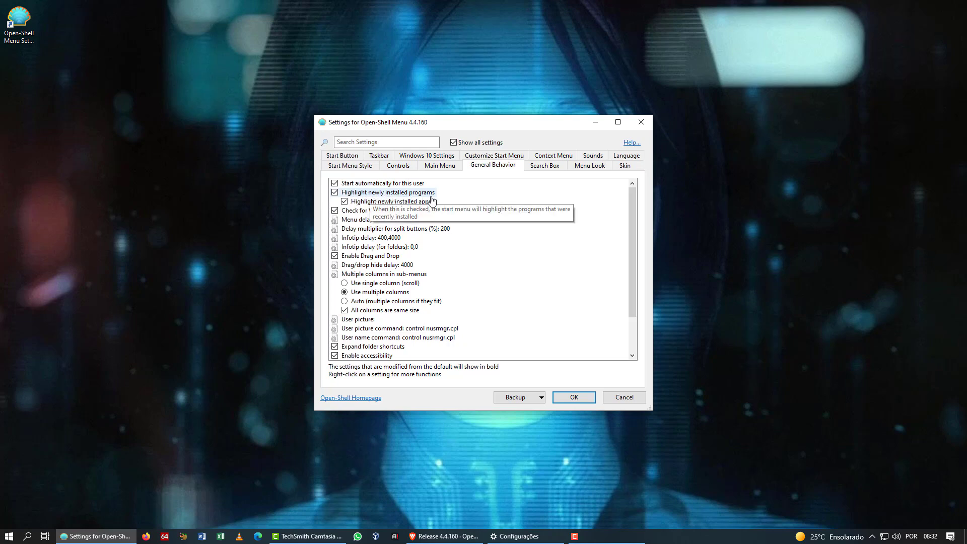
{"action": "scroll", "coordinate": [508, 198], "scroll_direction": "down", "scroll_amount": 2}
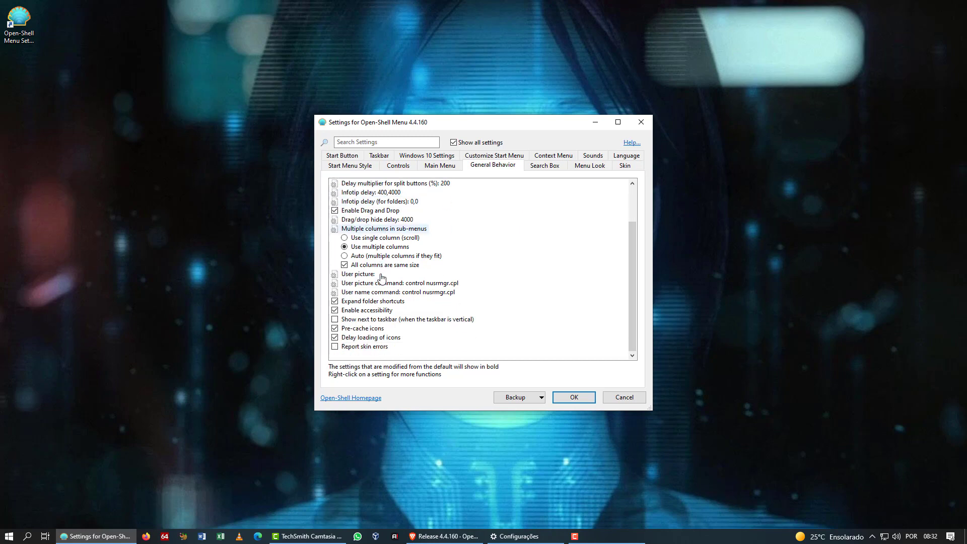
Review the Search Box and Menu Look settings and the available backup options.
{"action": "left_click", "coordinate": [536, 167]}
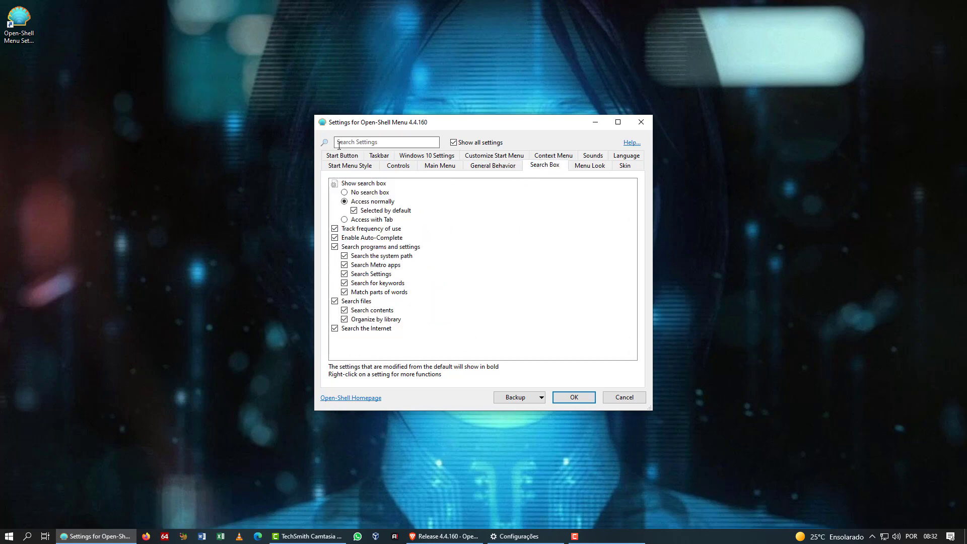
{"action": "left_click", "coordinate": [592, 172]}
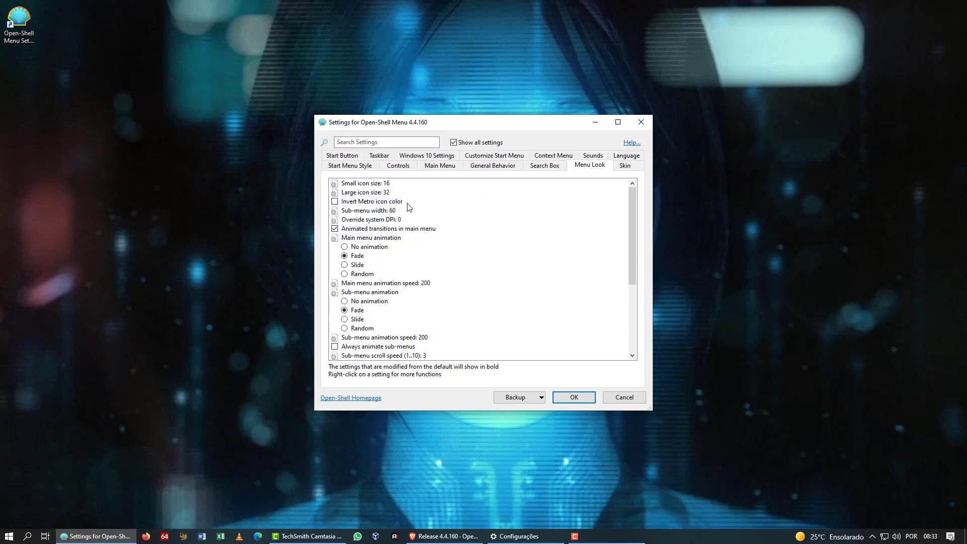
{"action": "scroll", "coordinate": [457, 303], "scroll_direction": "down", "scroll_amount": 3}
{"action": "scroll", "coordinate": [456, 302], "scroll_direction": "up", "scroll_amount": 3}
{"action": "left_click", "coordinate": [540, 399]}
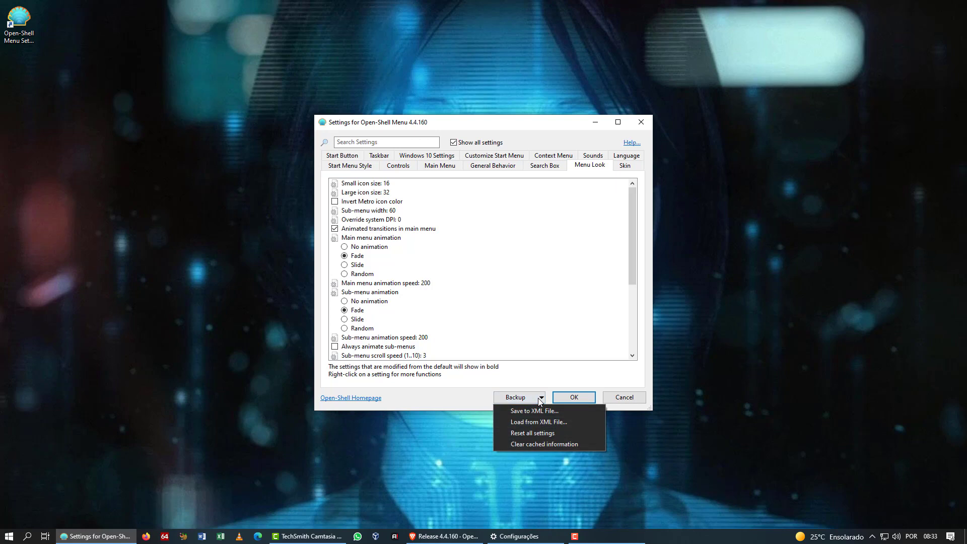
{"action": "left_click", "coordinate": [456, 399]}
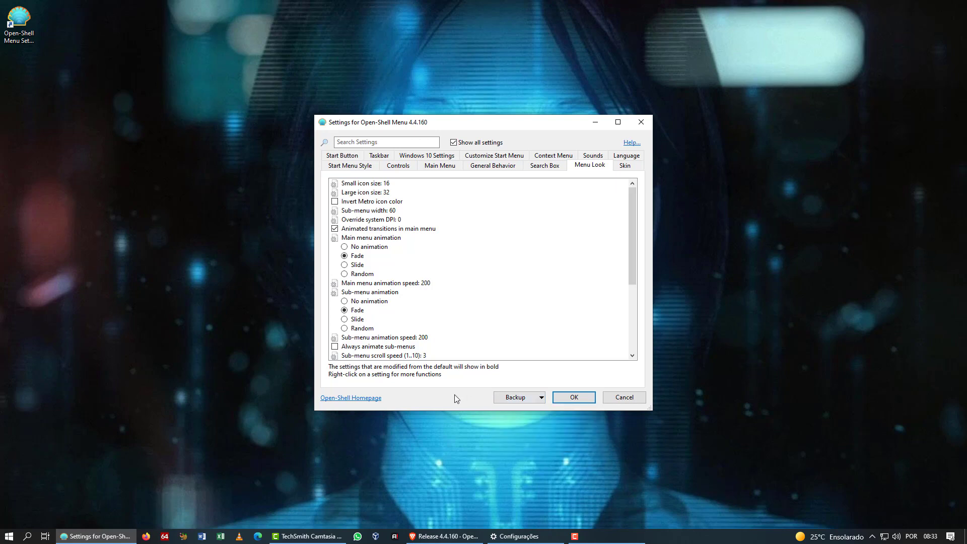
Review the Skin, Start Button, Taskbar and Windows 10 settings.
{"action": "left_click", "coordinate": [631, 166]}
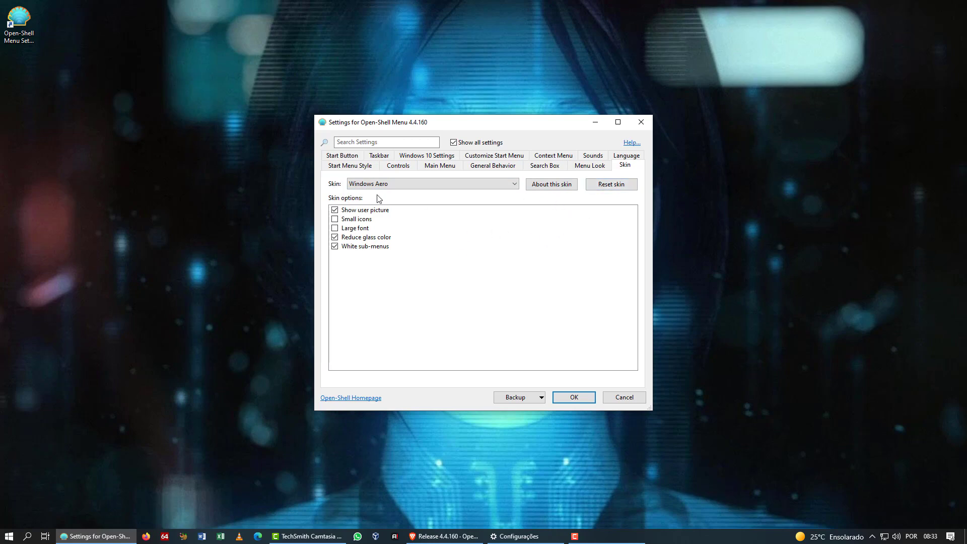
{"action": "left_click", "coordinate": [330, 157]}
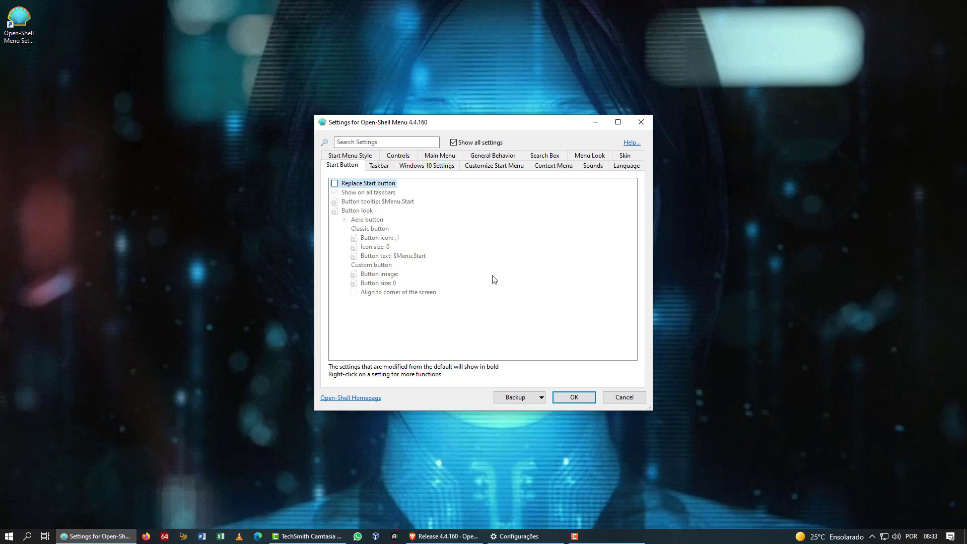
{"action": "left_click", "coordinate": [380, 167]}
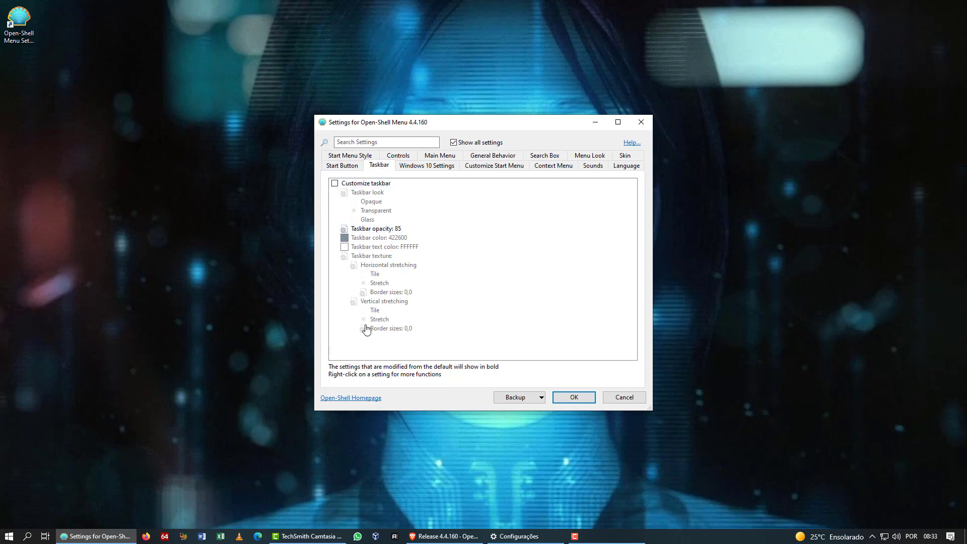
{"action": "left_click", "coordinate": [445, 168]}
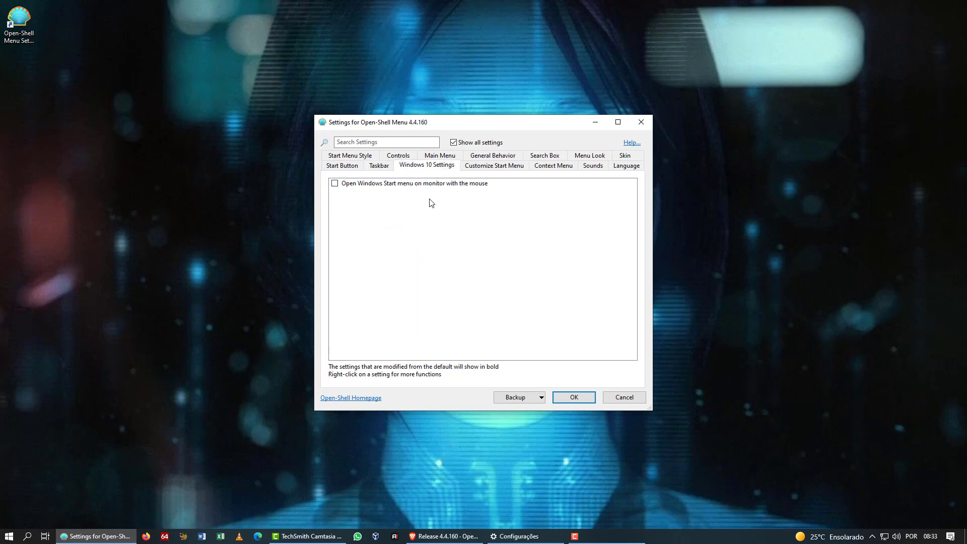
Examine the display choices for the User files item in the start menu customization list, leaving its selection as is.
{"action": "left_click", "coordinate": [502, 167]}
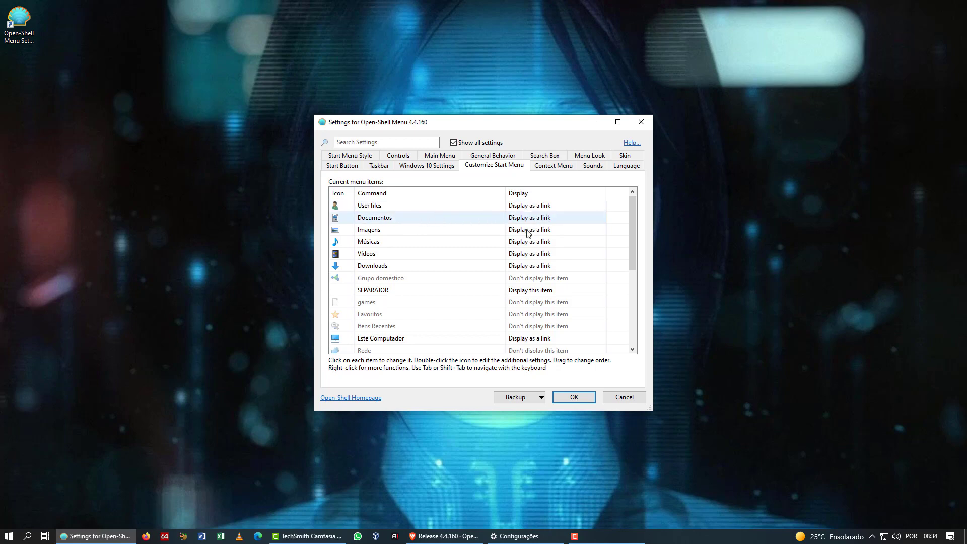
{"action": "left_click", "coordinate": [567, 206]}
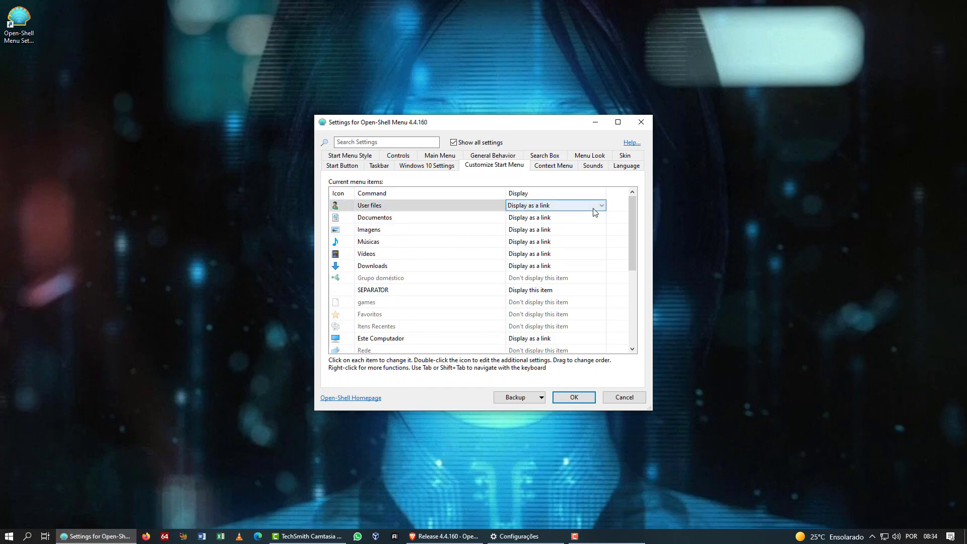
{"action": "left_click", "coordinate": [601, 205]}
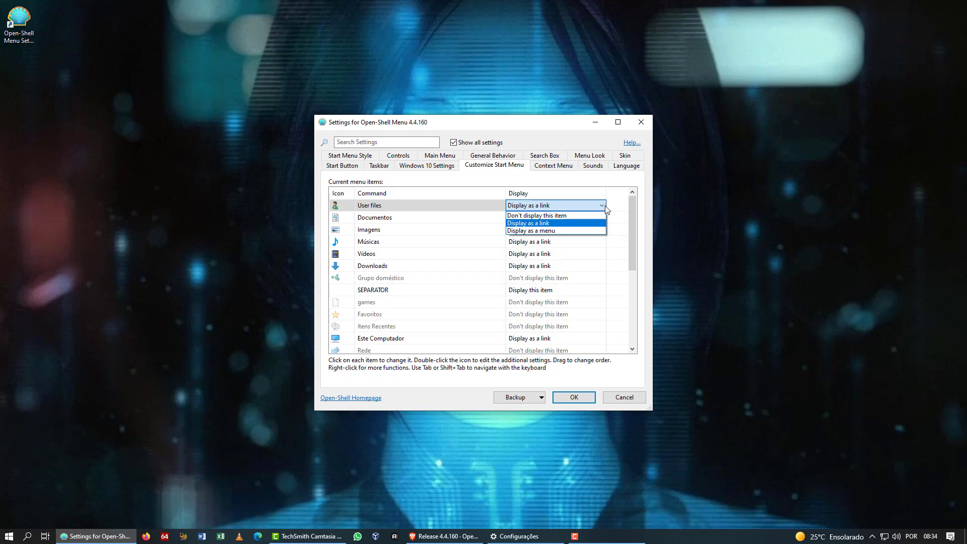
{"action": "left_click", "coordinate": [619, 183]}
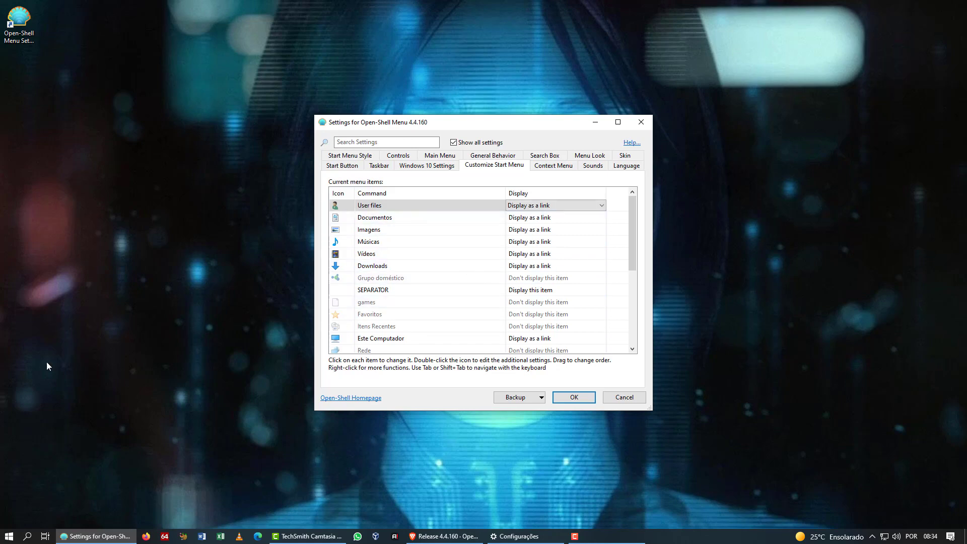
Browse all programs in the start menu, then view the personal user folder from its link and close it.
{"action": "left_click", "coordinate": [10, 535]}
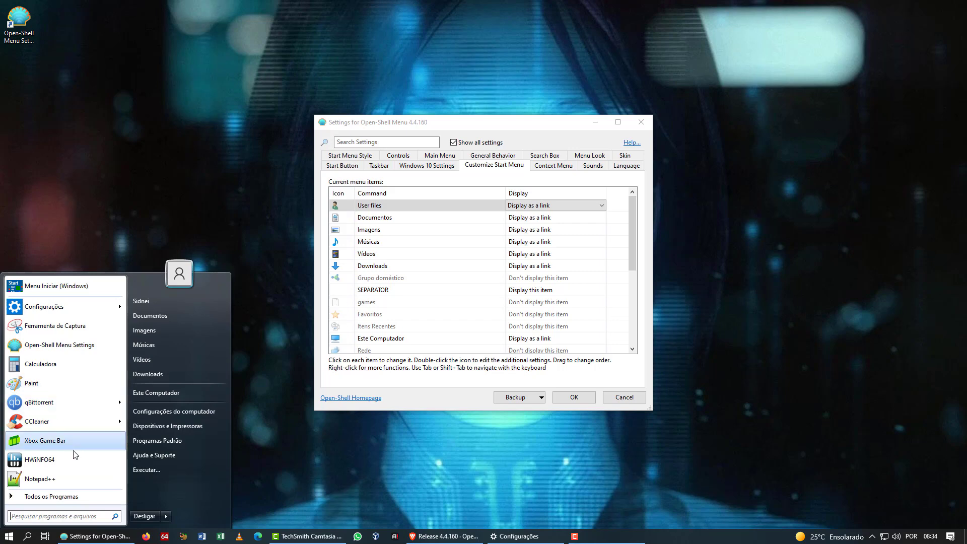
{"action": "left_click", "coordinate": [74, 495]}
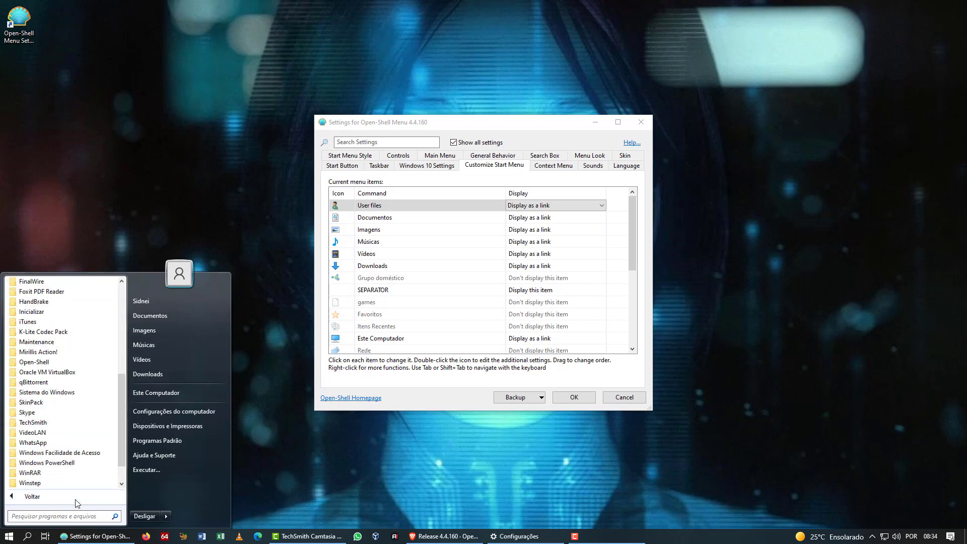
{"action": "scroll", "coordinate": [76, 335], "scroll_direction": "up", "scroll_amount": 5}
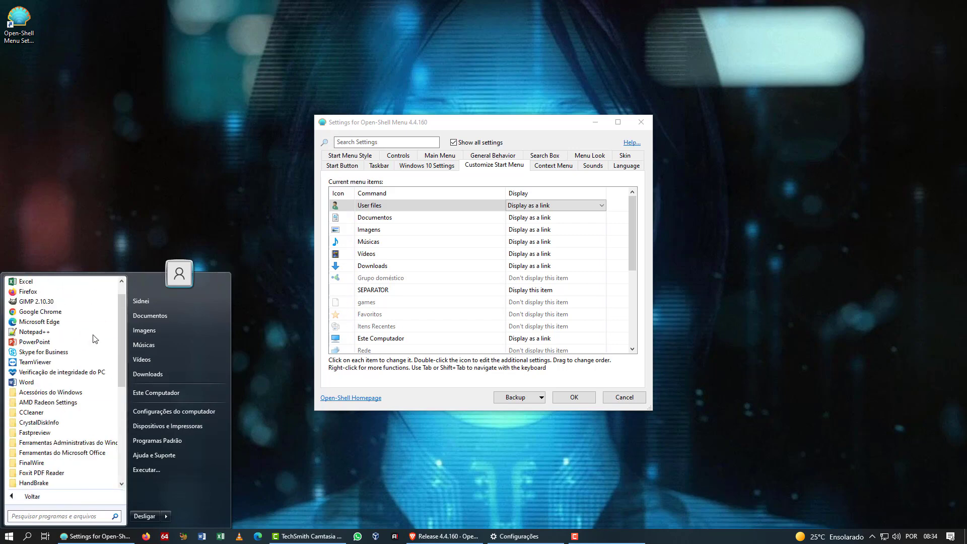
{"action": "left_click", "coordinate": [150, 305]}
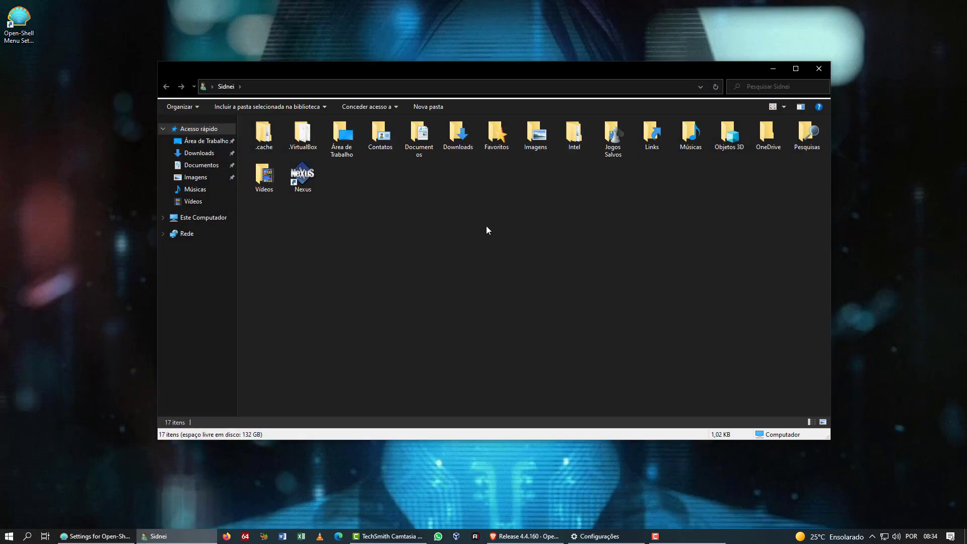
{"action": "left_click", "coordinate": [818, 69]}
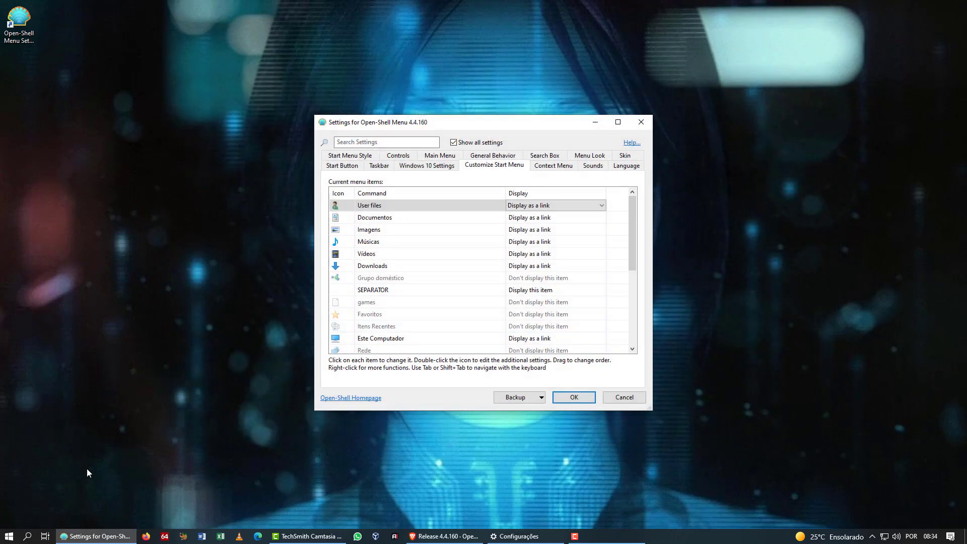
Reopen the start menu, look through all programs, and view the qBittorrent and CCleaner submenus.
{"action": "left_click", "coordinate": [10, 535]}
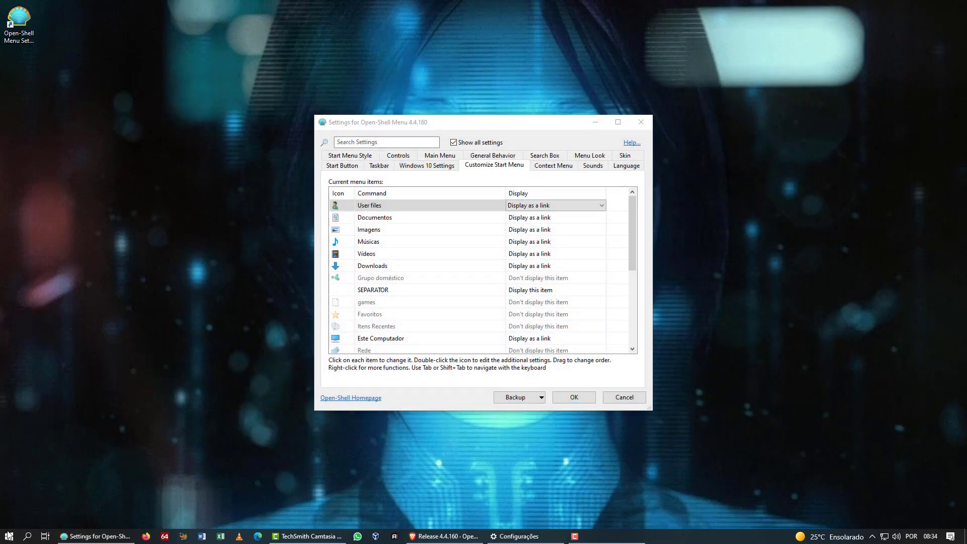
{"action": "left_click", "coordinate": [9, 535]}
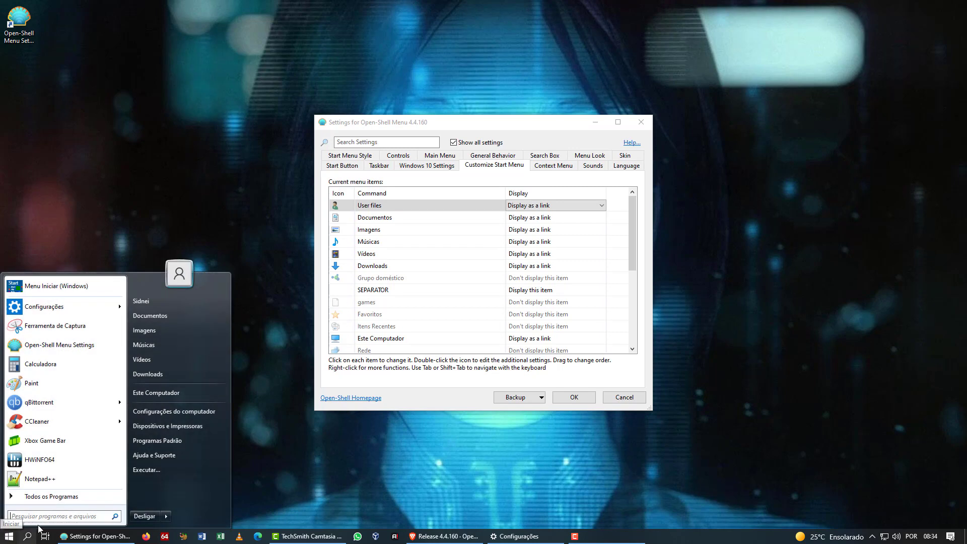
{"action": "left_click", "coordinate": [48, 497]}
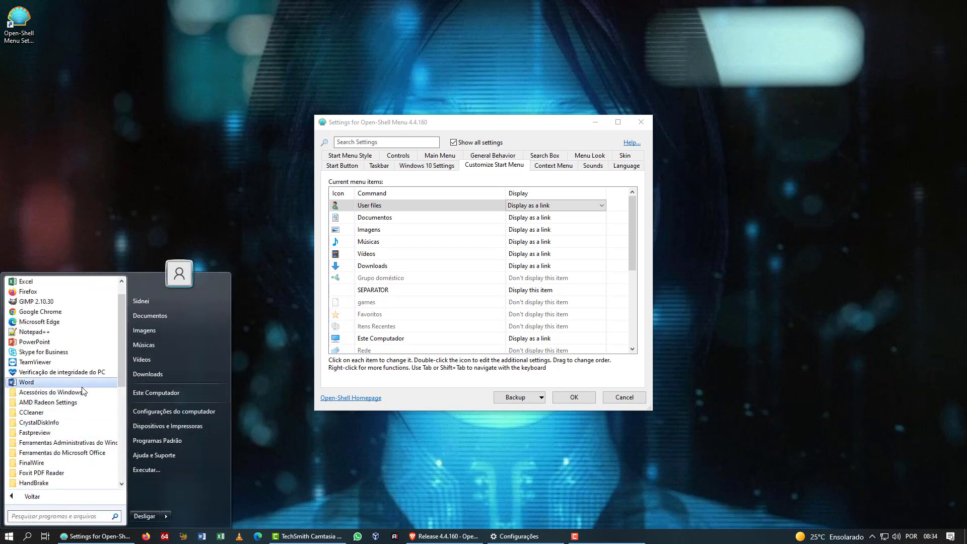
{"action": "left_click", "coordinate": [45, 496]}
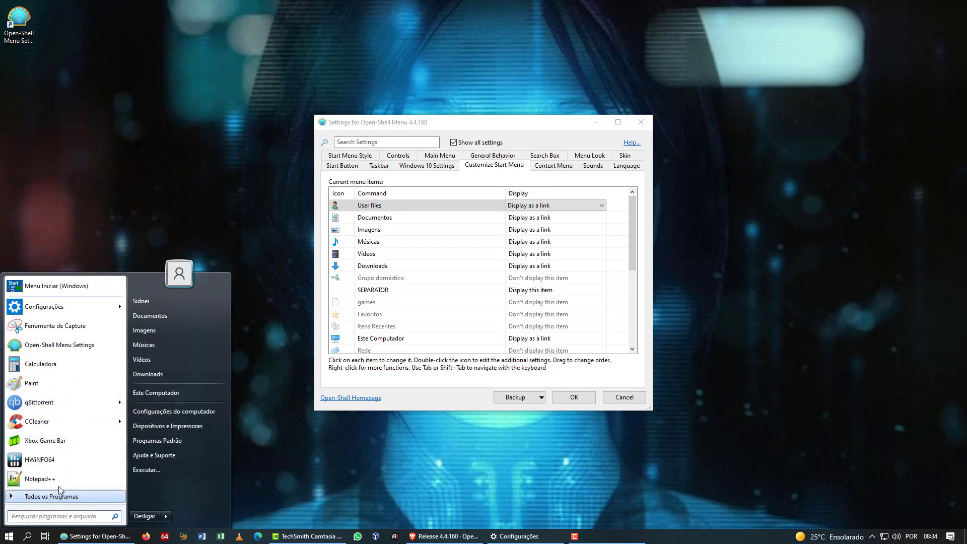
{"action": "mouse_move", "coordinate": [75, 405]}
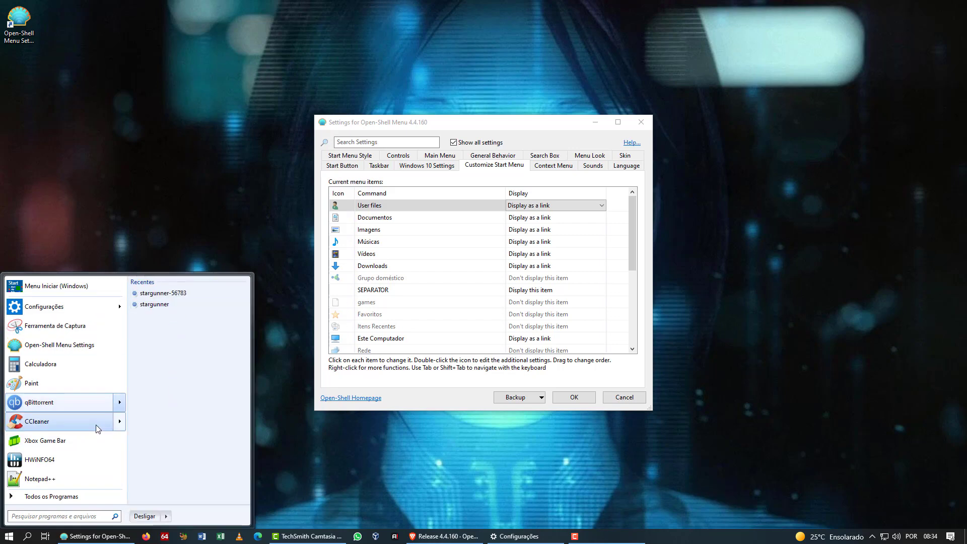
{"action": "mouse_move", "coordinate": [96, 425]}
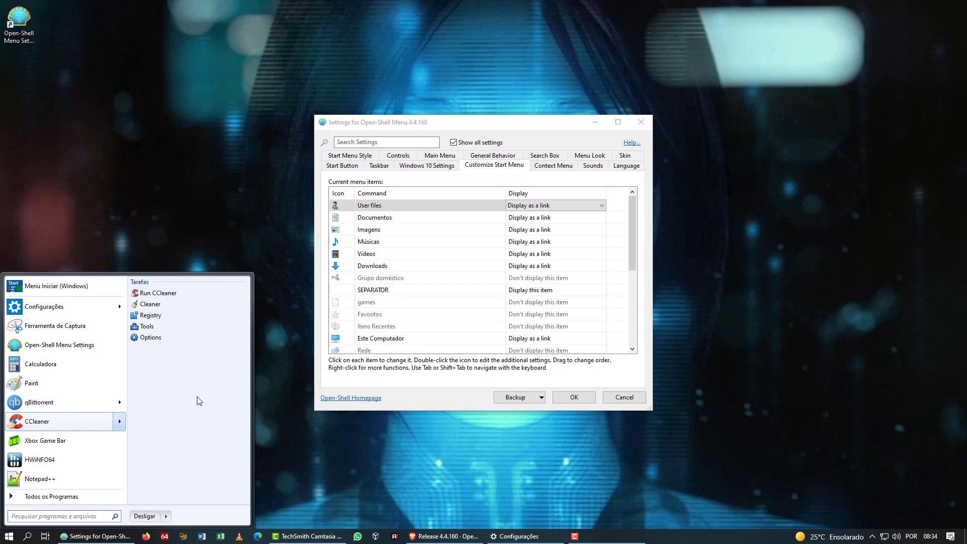
Review the remaining start menu customization items and the Context Menu settings, viewing the desktop's own context menu for comparison.
{"action": "left_click", "coordinate": [359, 451]}
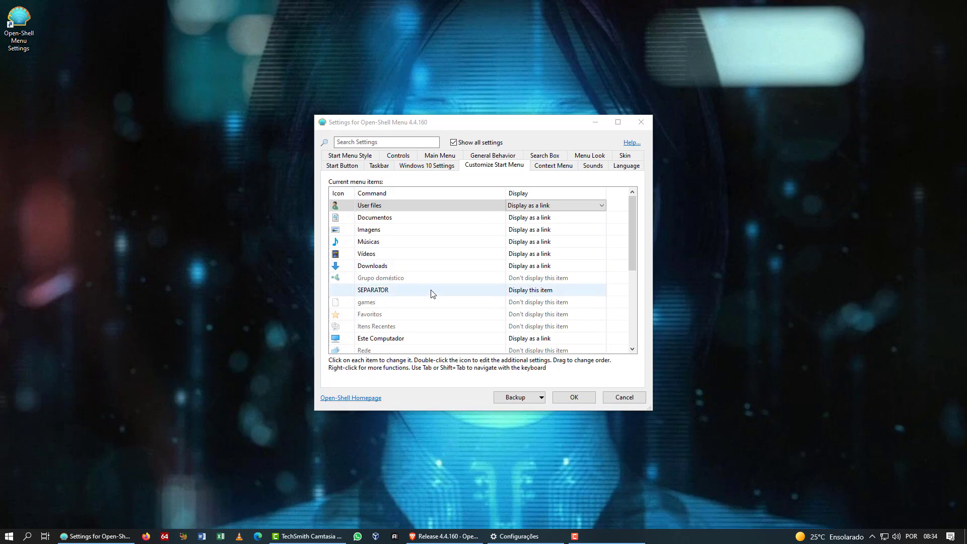
{"action": "scroll", "coordinate": [432, 294], "scroll_direction": "down", "scroll_amount": 4}
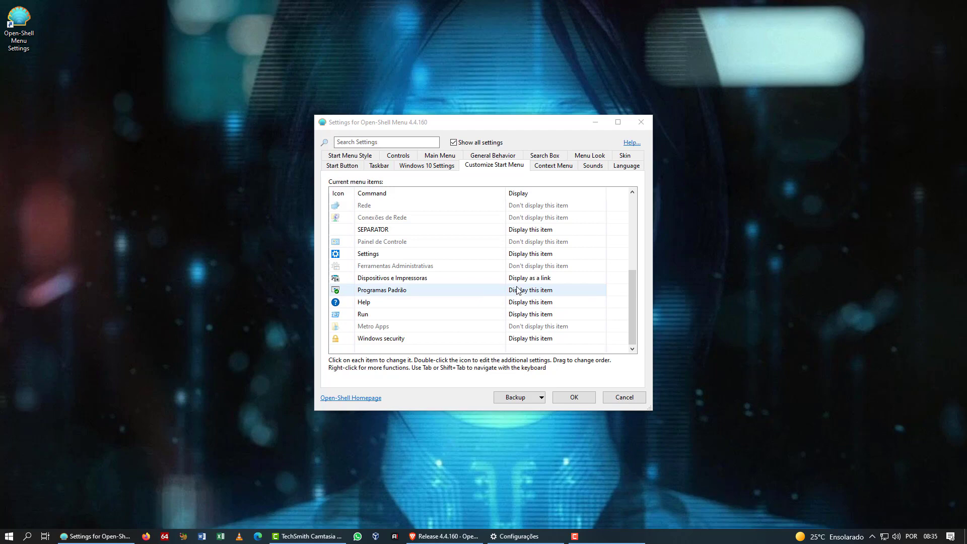
{"action": "left_click", "coordinate": [544, 167]}
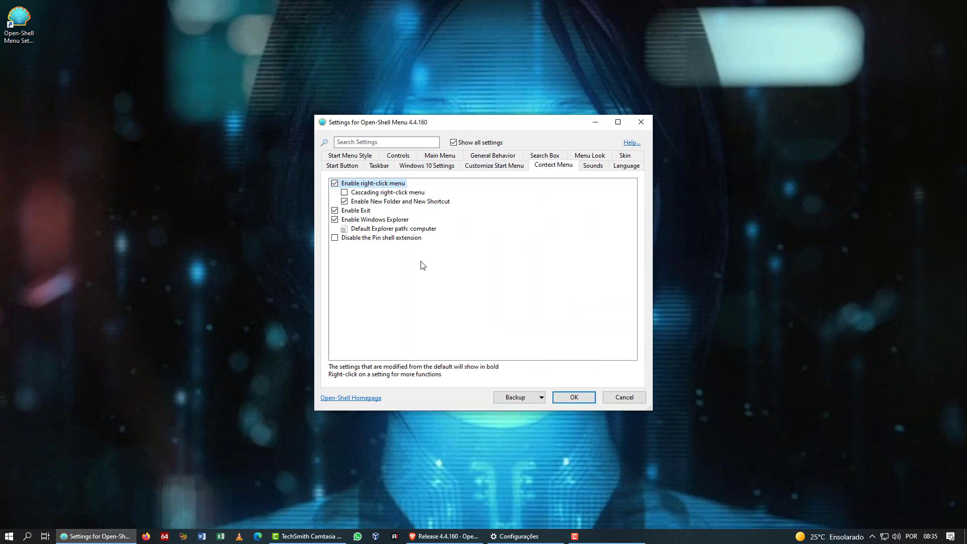
{"action": "right_click", "coordinate": [694, 213]}
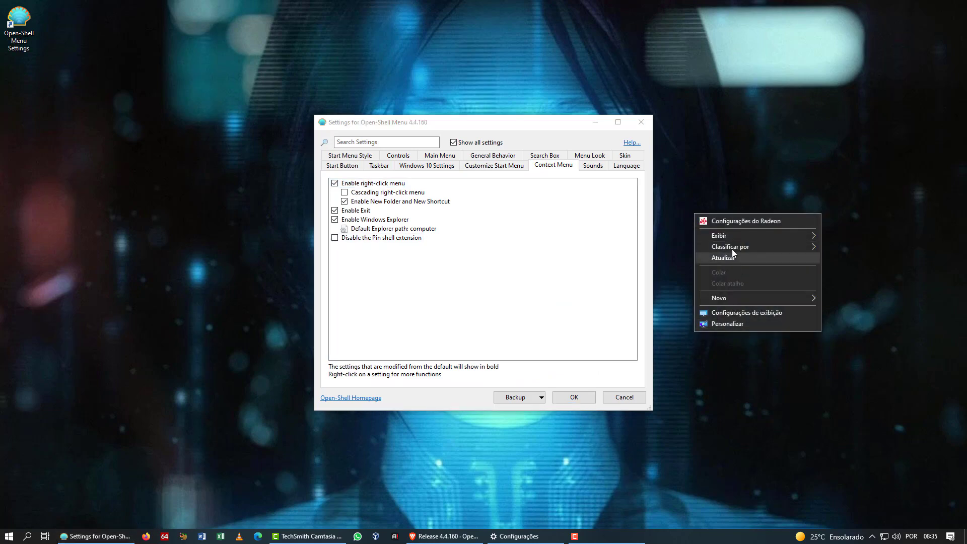
{"action": "left_click", "coordinate": [700, 171]}
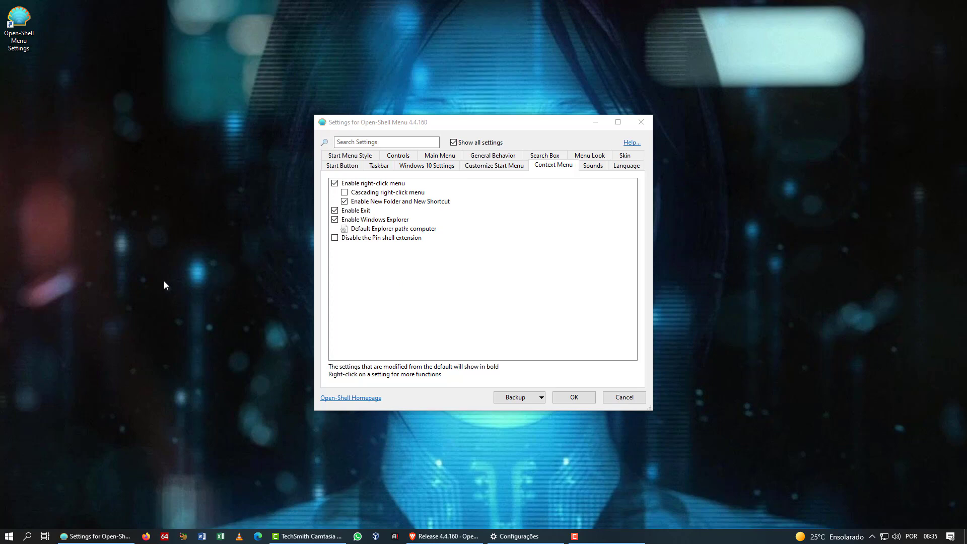
Review the Sounds and Language settings, then accept the configuration and close the settings window.
{"action": "left_click", "coordinate": [593, 169]}
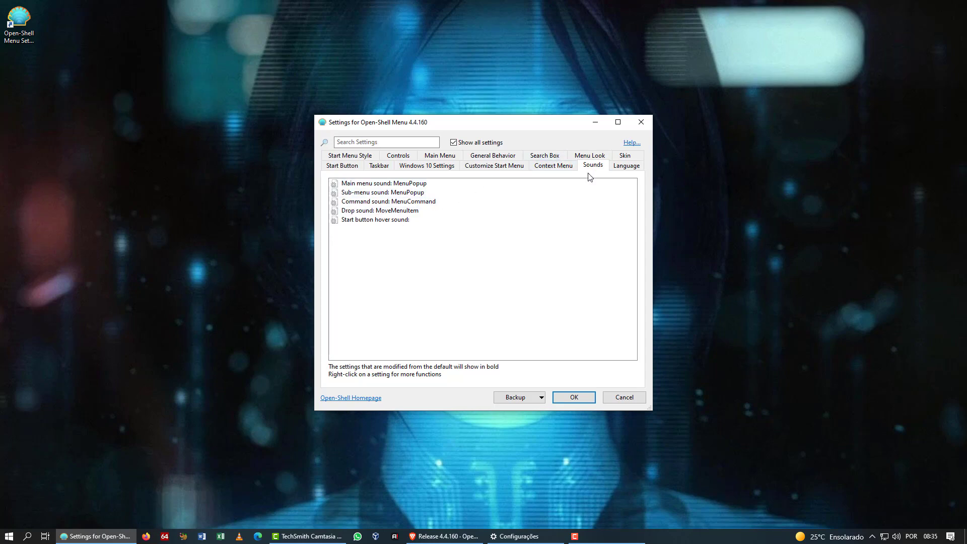
{"action": "left_click", "coordinate": [625, 167]}
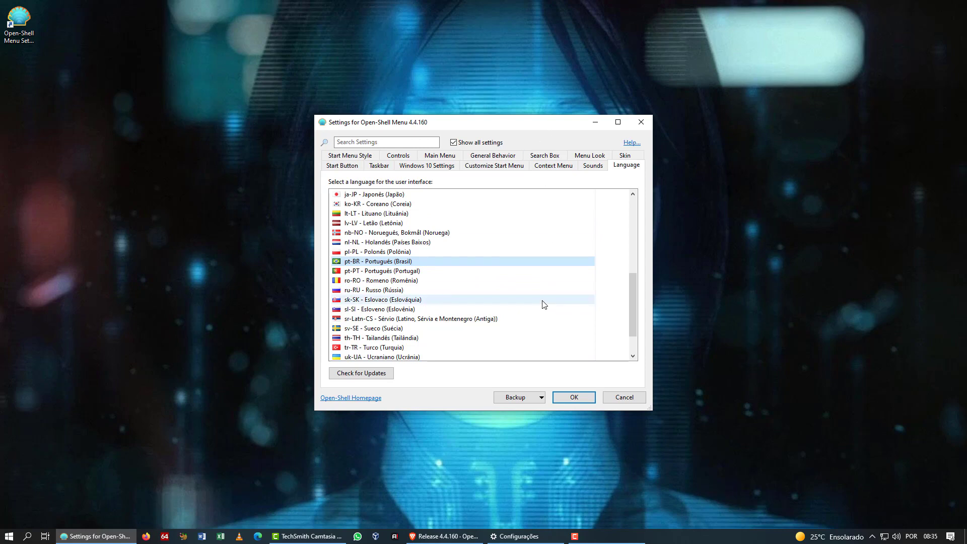
{"action": "left_click", "coordinate": [586, 397]}
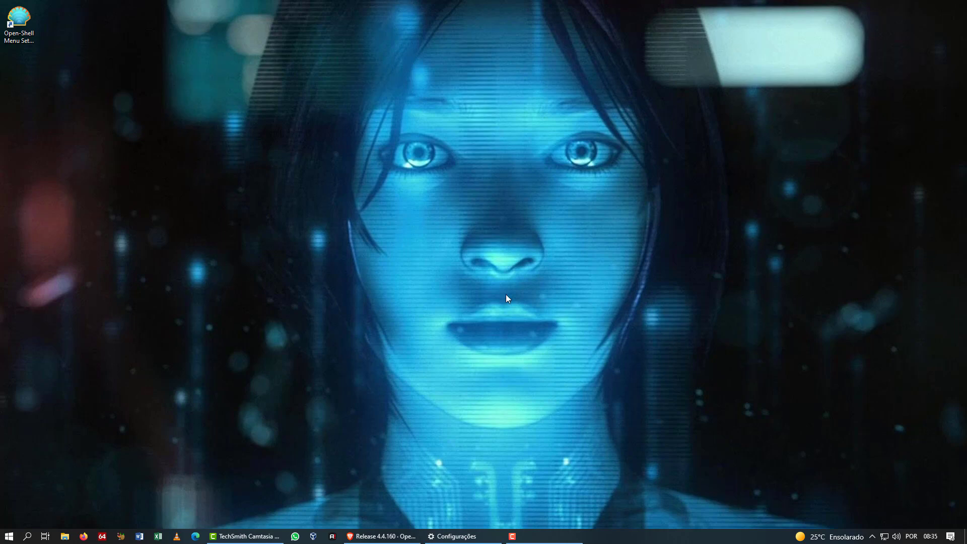
{"action": "left_click", "coordinate": [836, 539]}
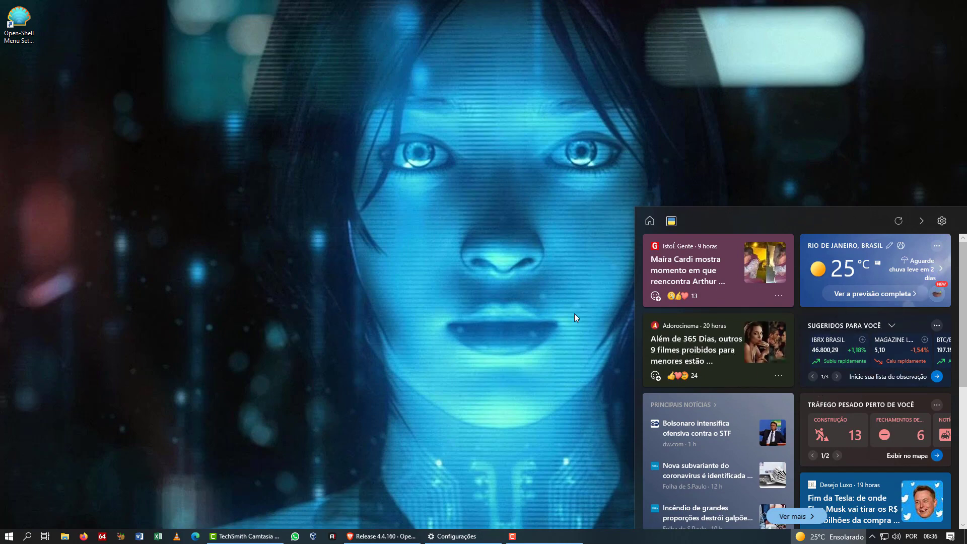
{"action": "left_click", "coordinate": [510, 275]}
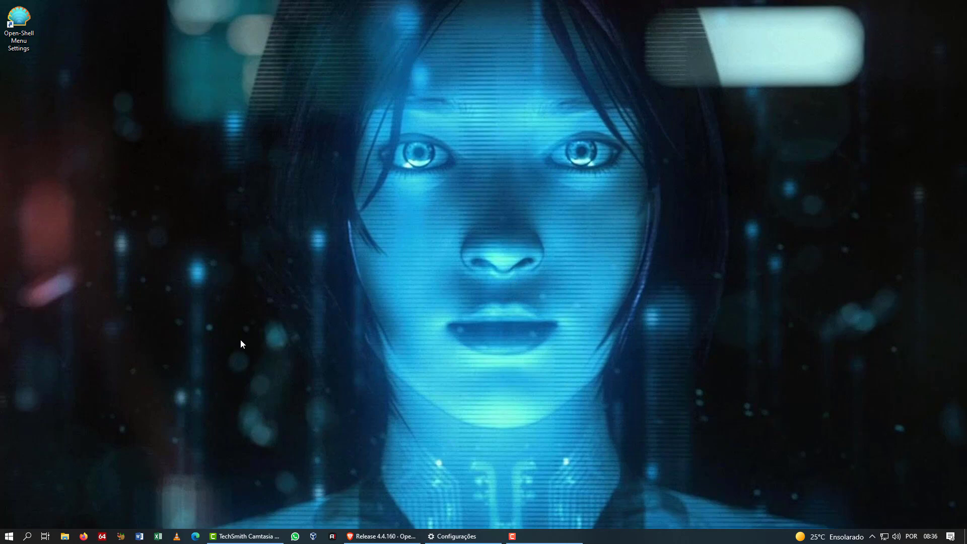
Check the customized start menu, open the original Windows start menu from its entry, and close it.
{"action": "left_click", "coordinate": [8, 537]}
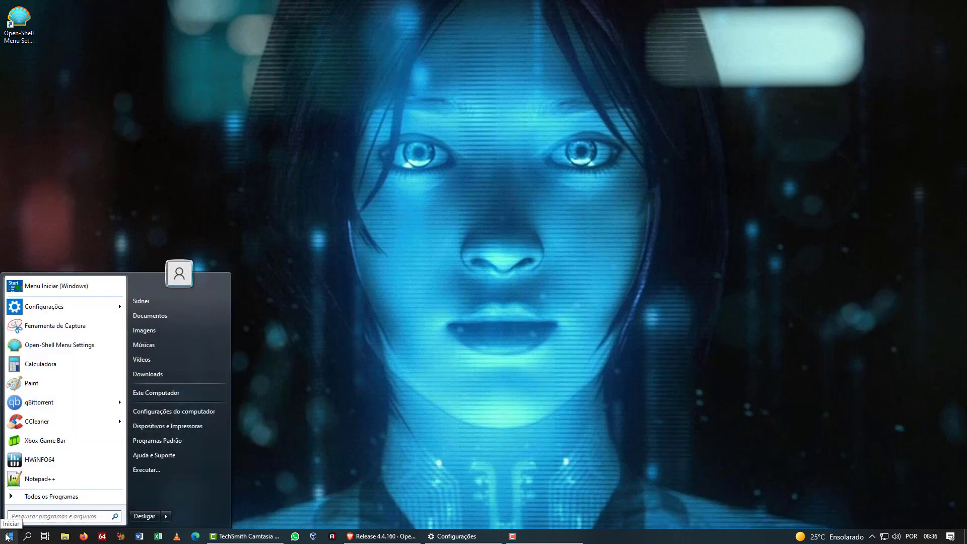
{"action": "left_click", "coordinate": [358, 209]}
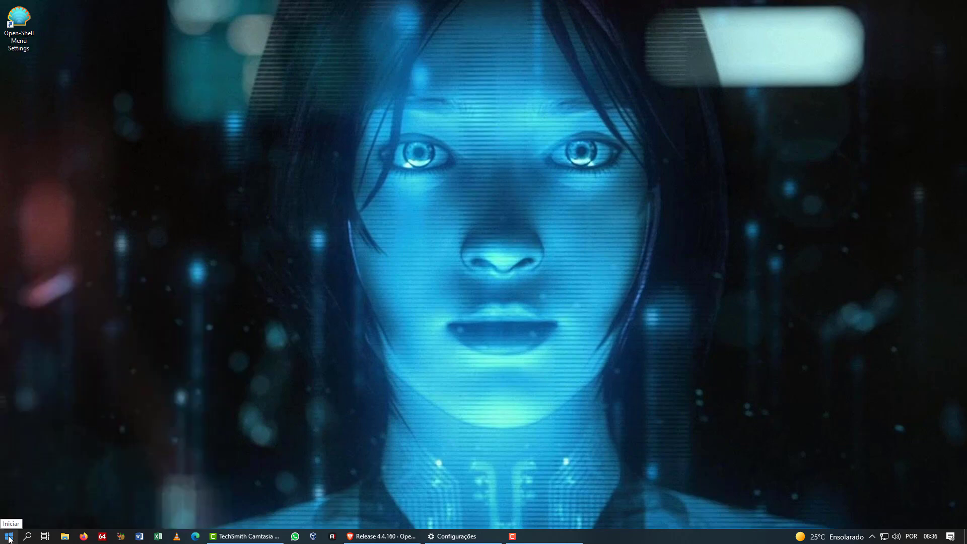
{"action": "left_click", "coordinate": [9, 537]}
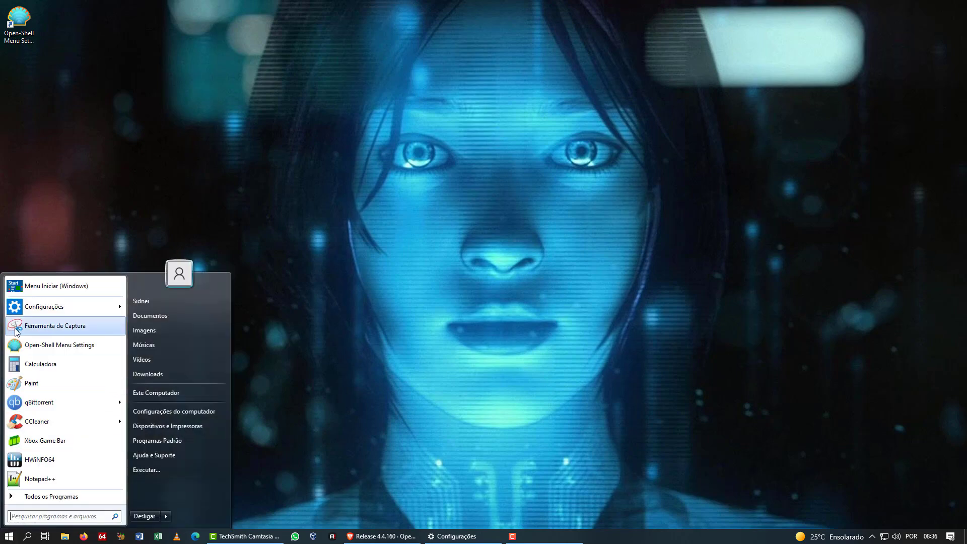
{"action": "left_click", "coordinate": [44, 286]}
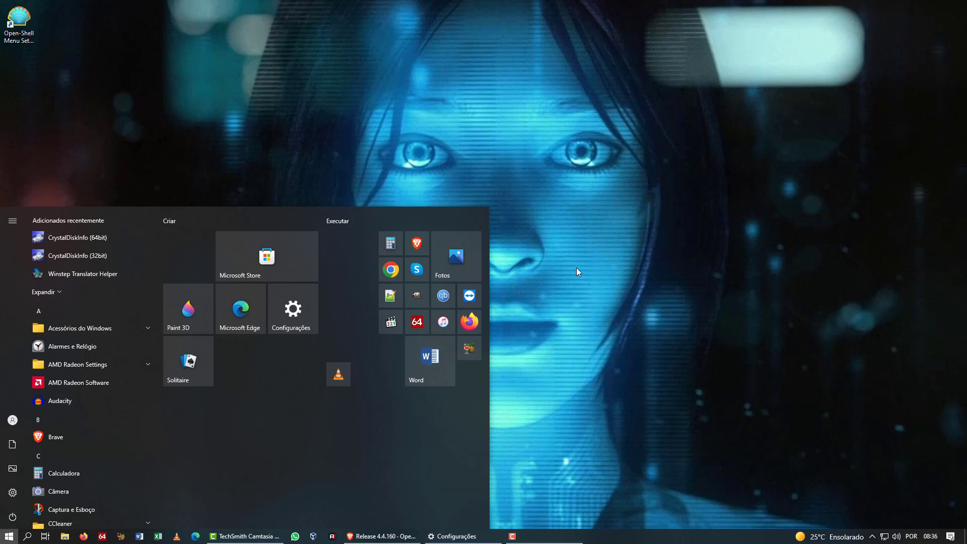
{"action": "left_click", "coordinate": [552, 252]}
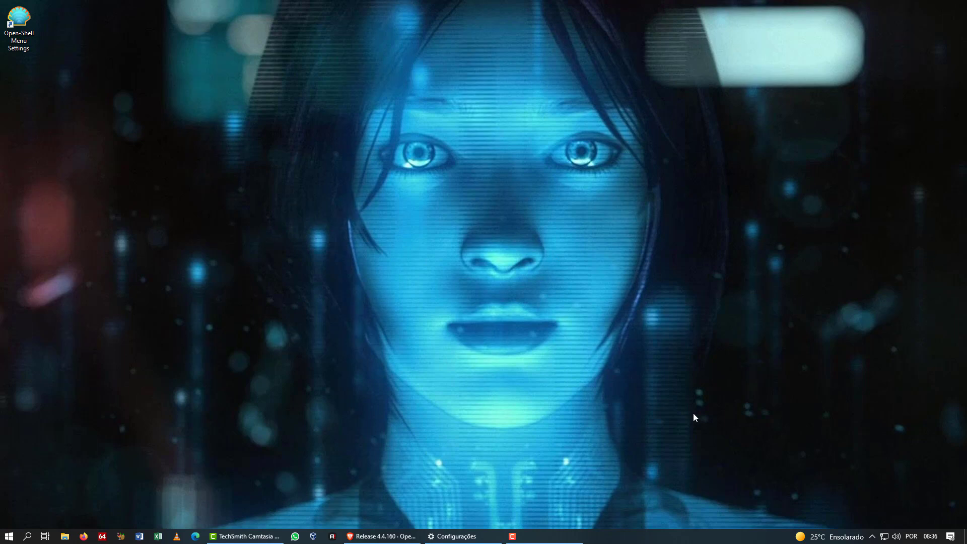
{"action": "mouse_move", "coordinate": [715, 519]}
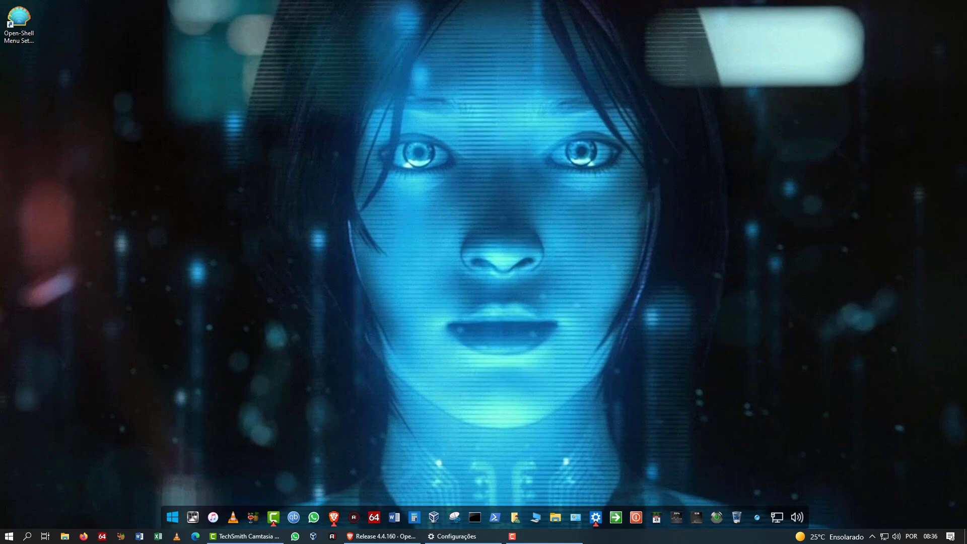
{"action": "left_click", "coordinate": [537, 199]}
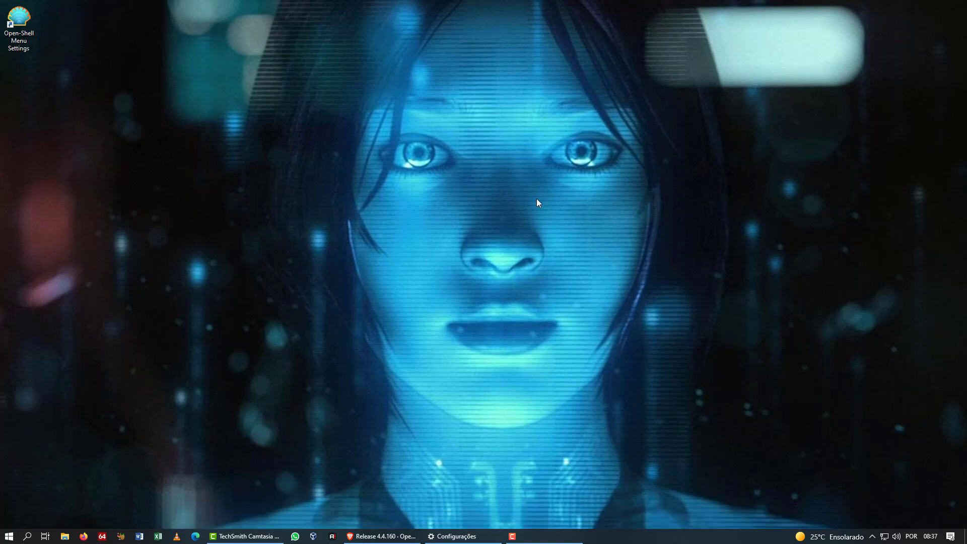